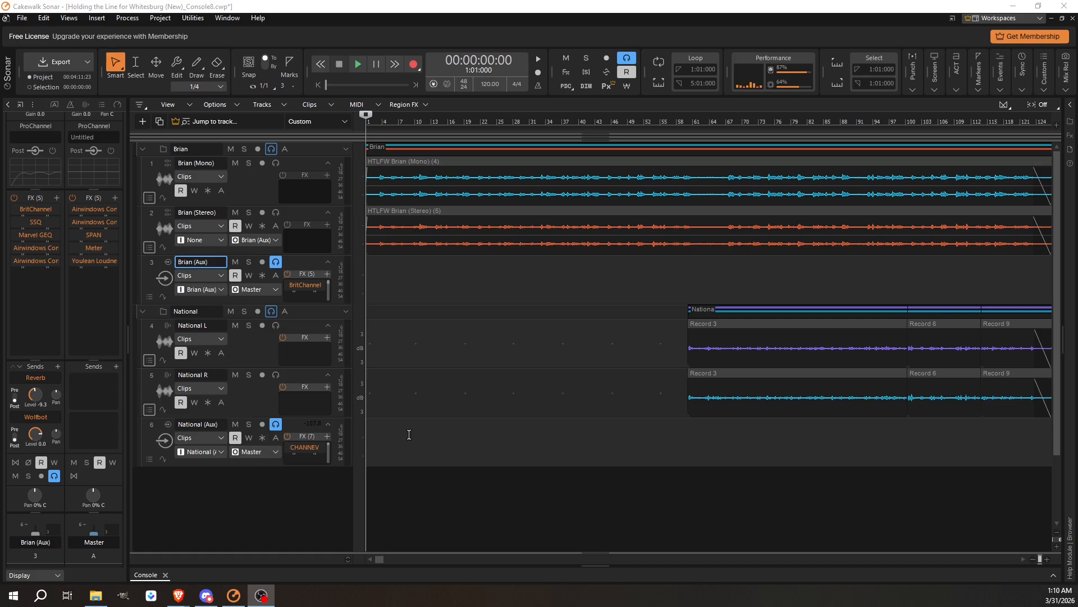
Open the console mixer and inspect the Airwindows Consolidated plugin on the Brian (Aux) bus.
click(1053, 575)
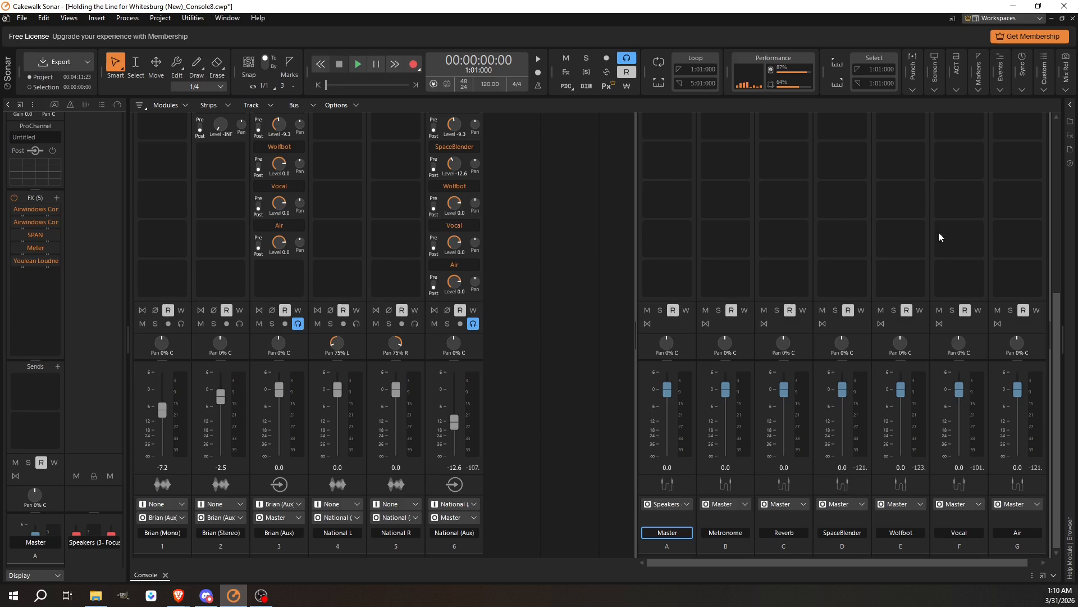
scroll(865, 278, up, 2)
scroll(743, 318, up, 2)
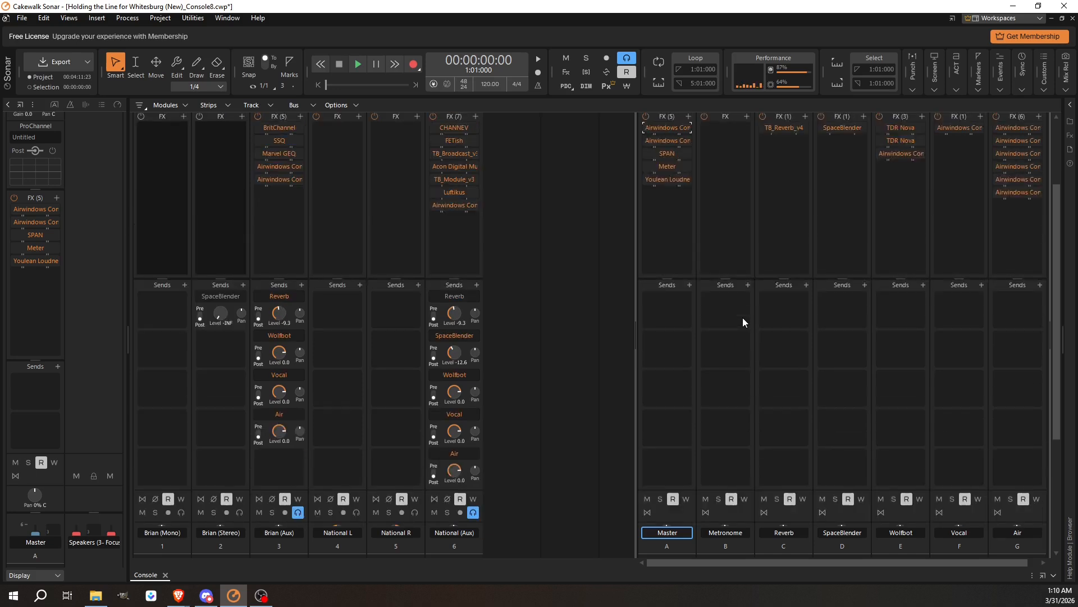
scroll(742, 318, up, 2)
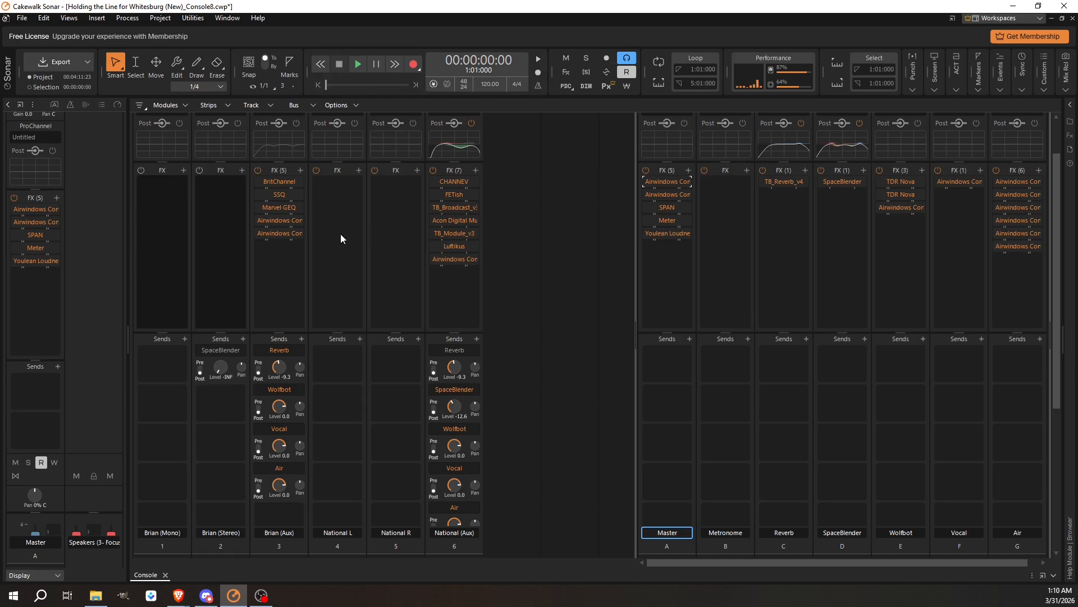
double_click(280, 233)
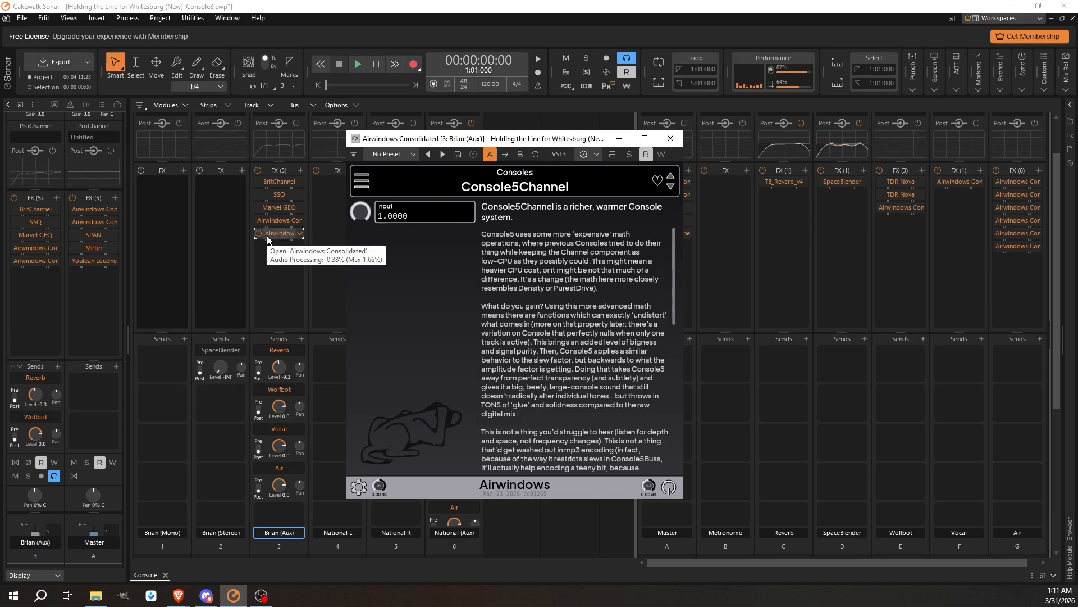
click(671, 138)
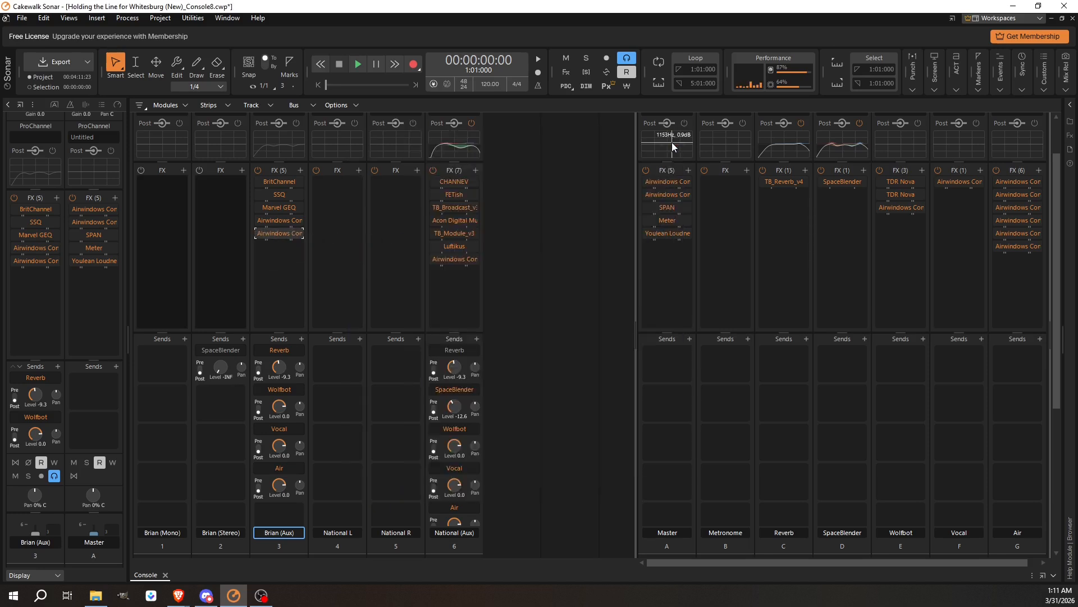
Inspect the Airwindows Consolidated plugins on the National (Aux) bus and the Master bus.
click(455, 262)
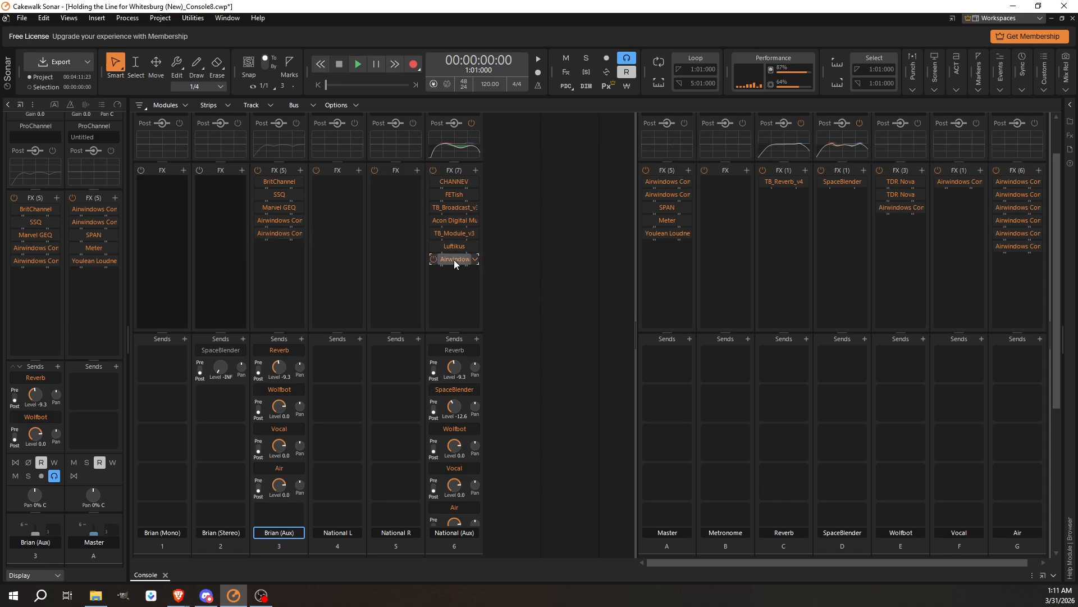
double_click(456, 263)
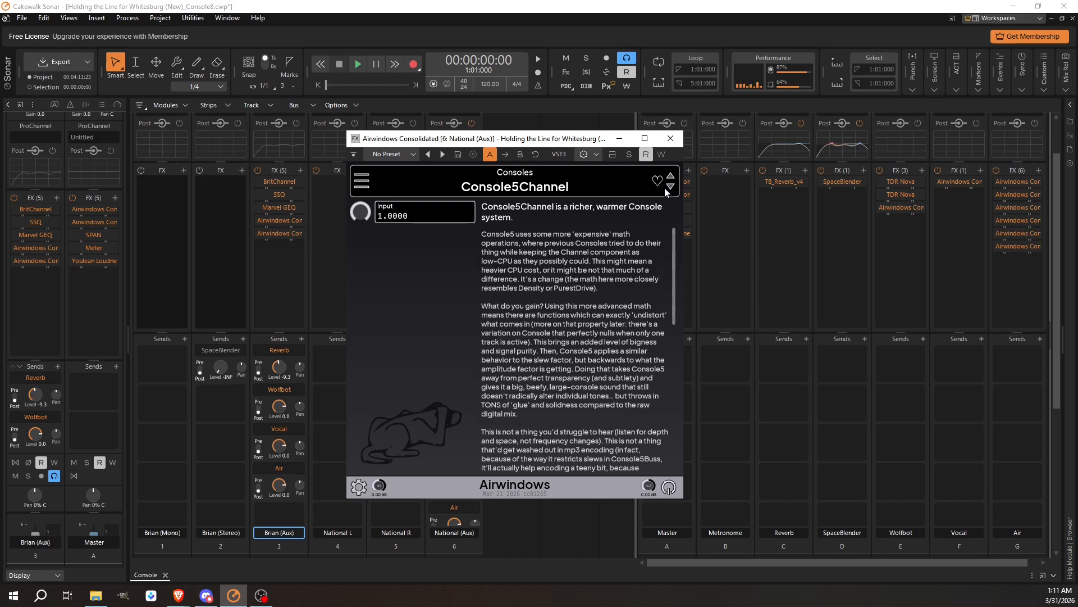
click(671, 139)
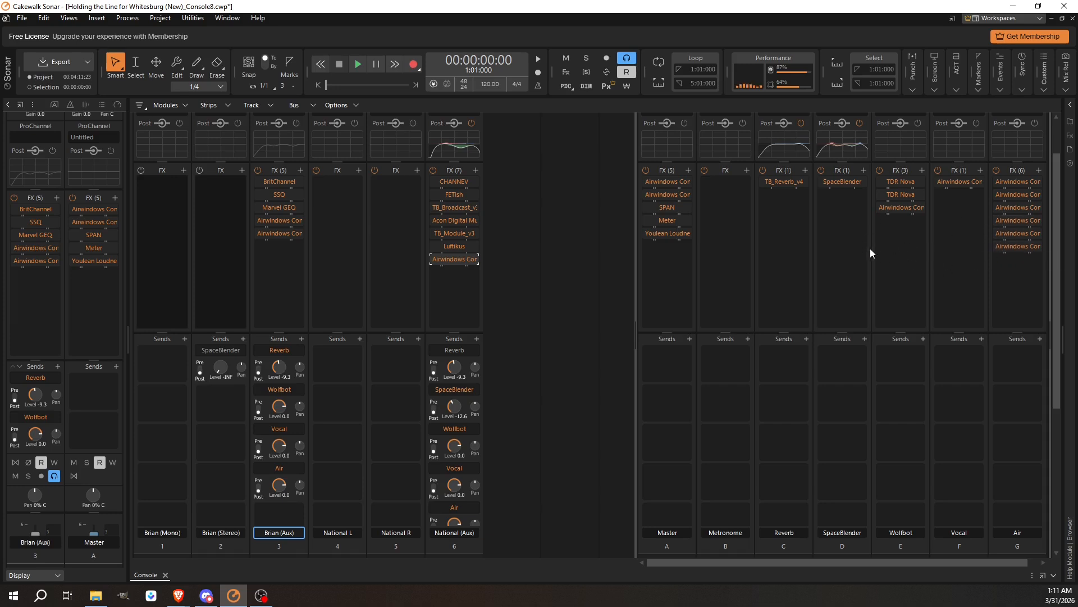
double_click(666, 181)
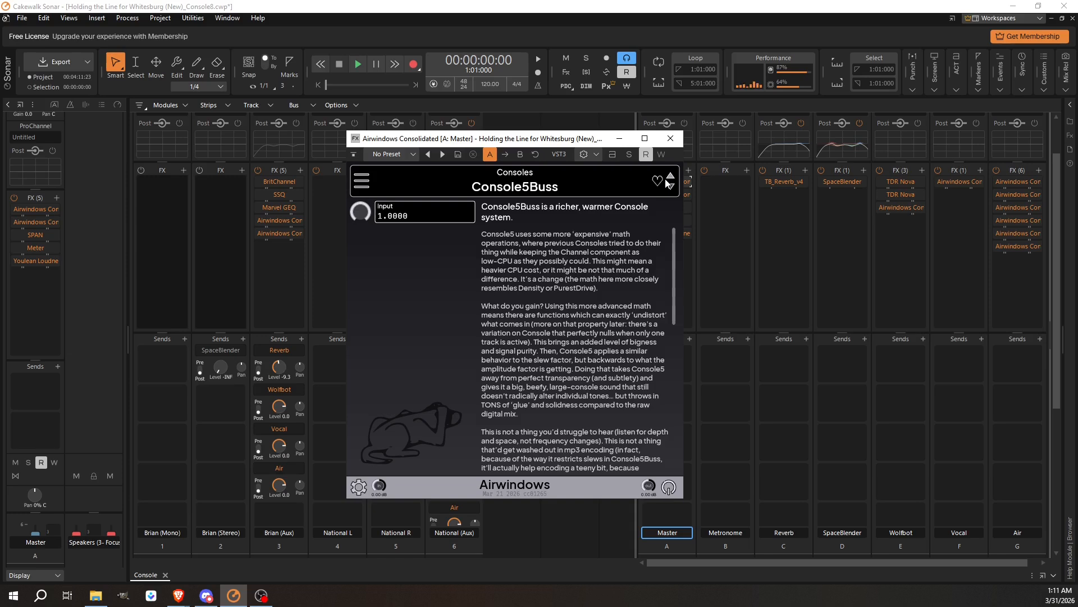
click(670, 138)
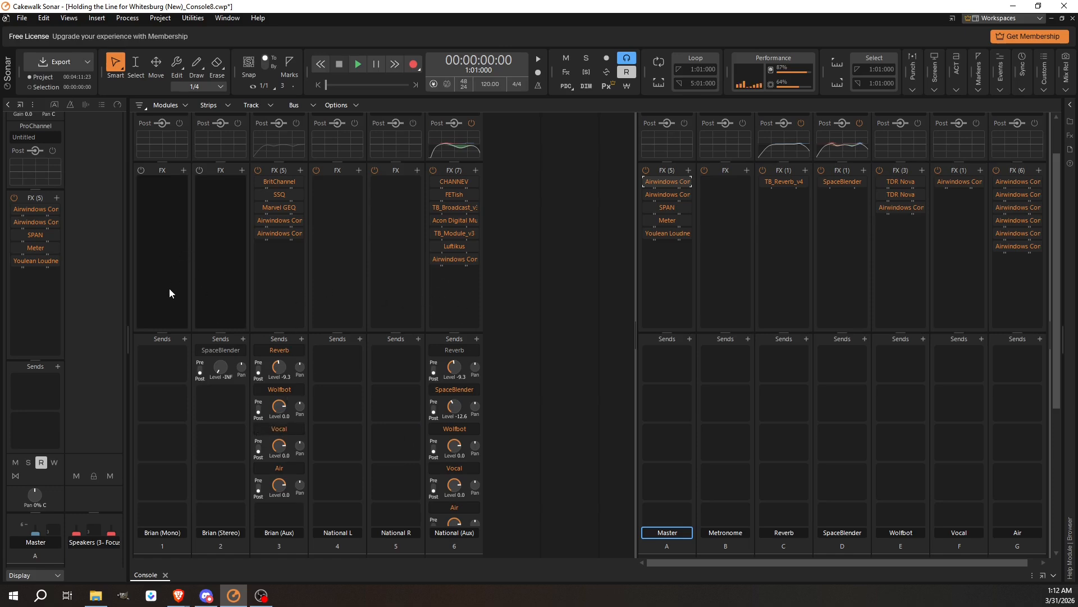
Insert Airwindows Consolidated on the Brian (Mono) track and switch it to the Console8ChannelIn algorithm.
right_click(159, 205)
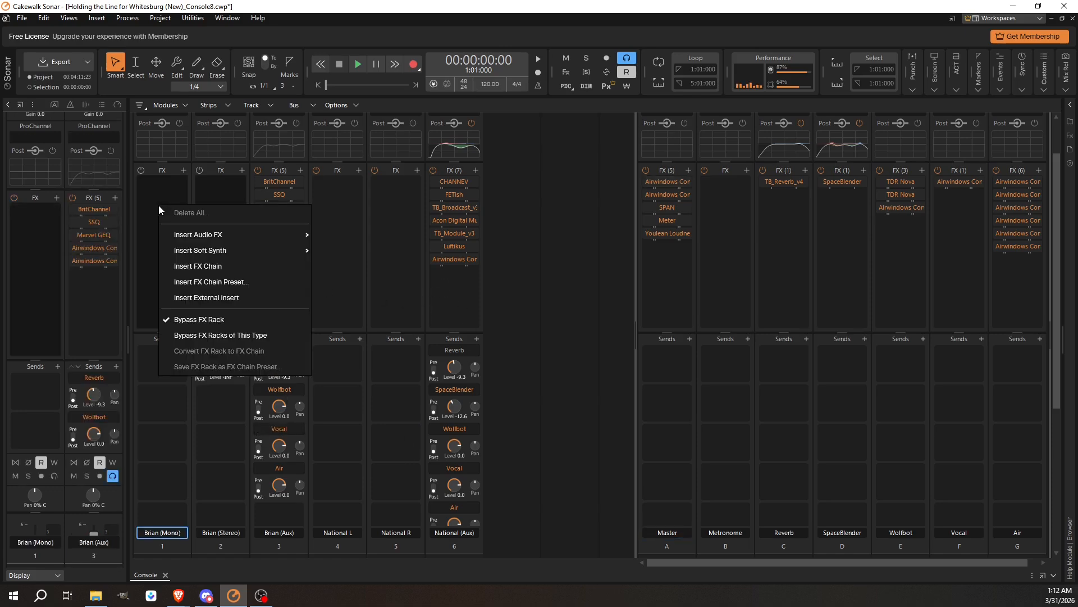
mouse_move(235, 240)
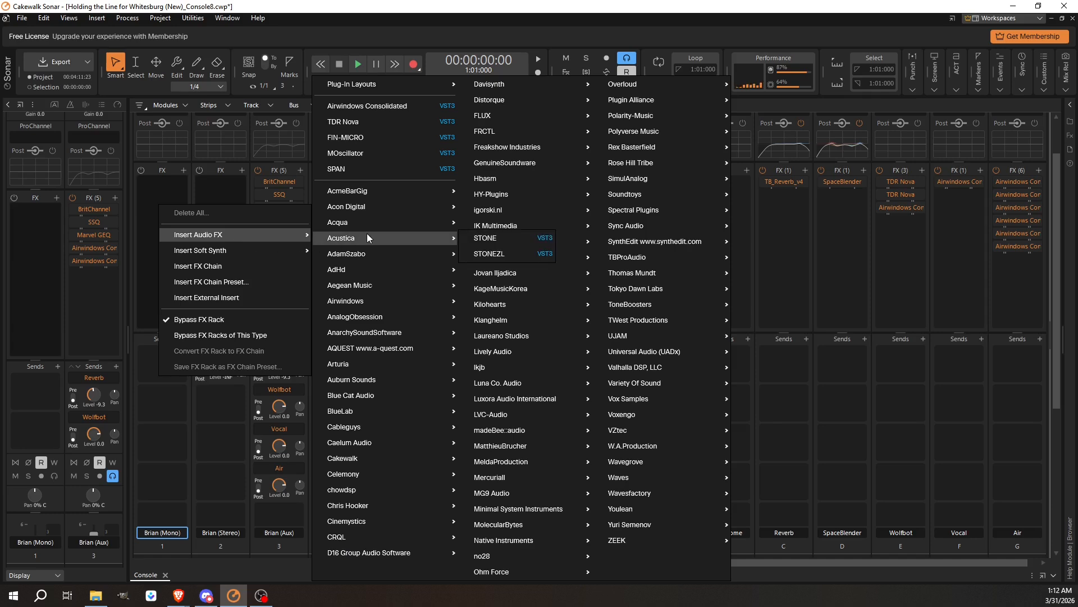
click(400, 106)
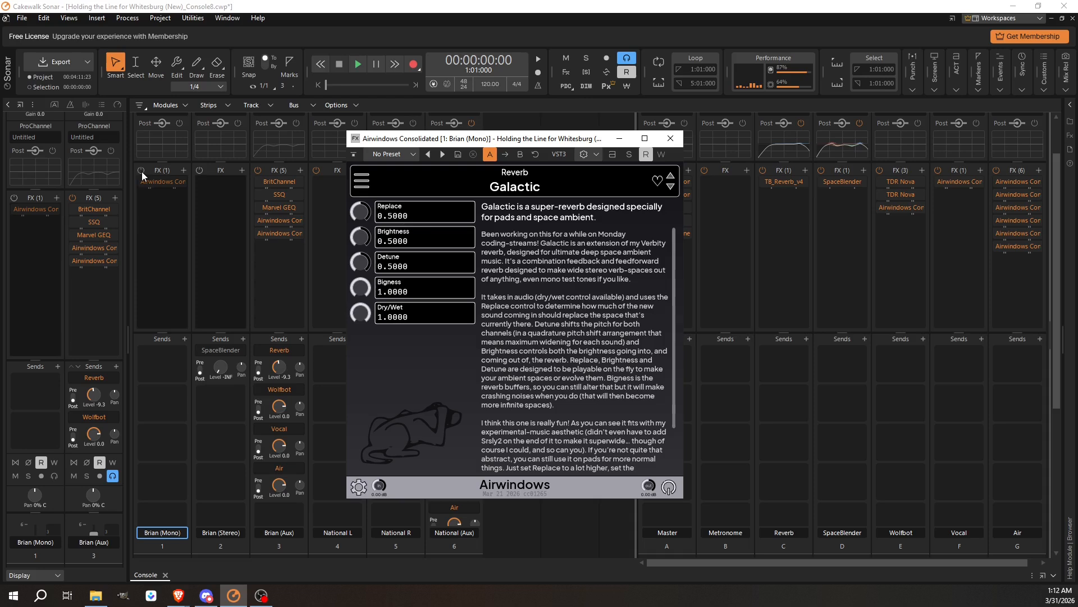
click(142, 174)
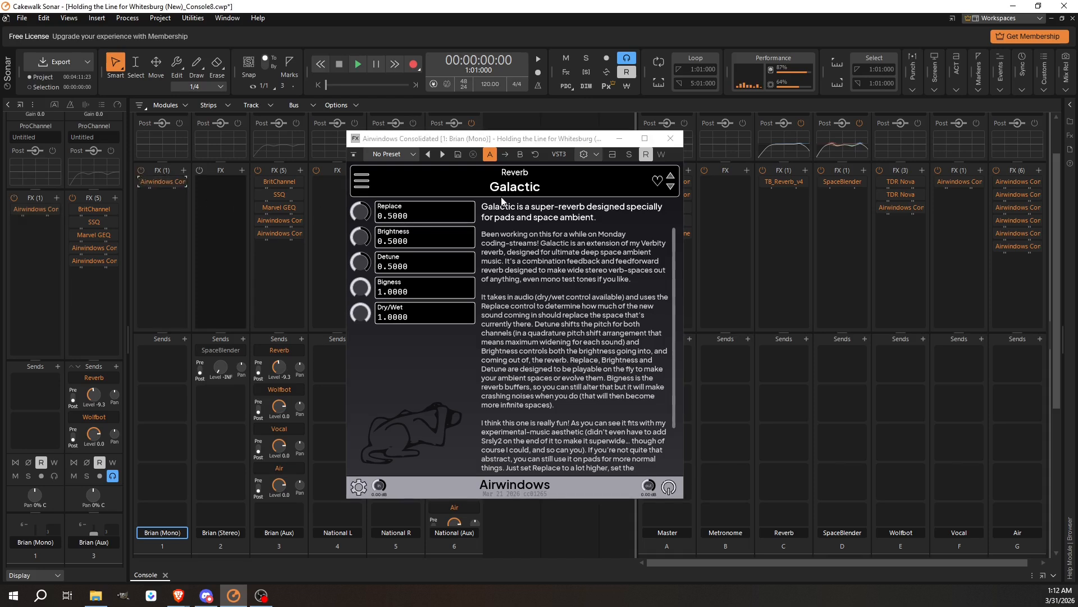
click(362, 181)
mouse_move(414, 304)
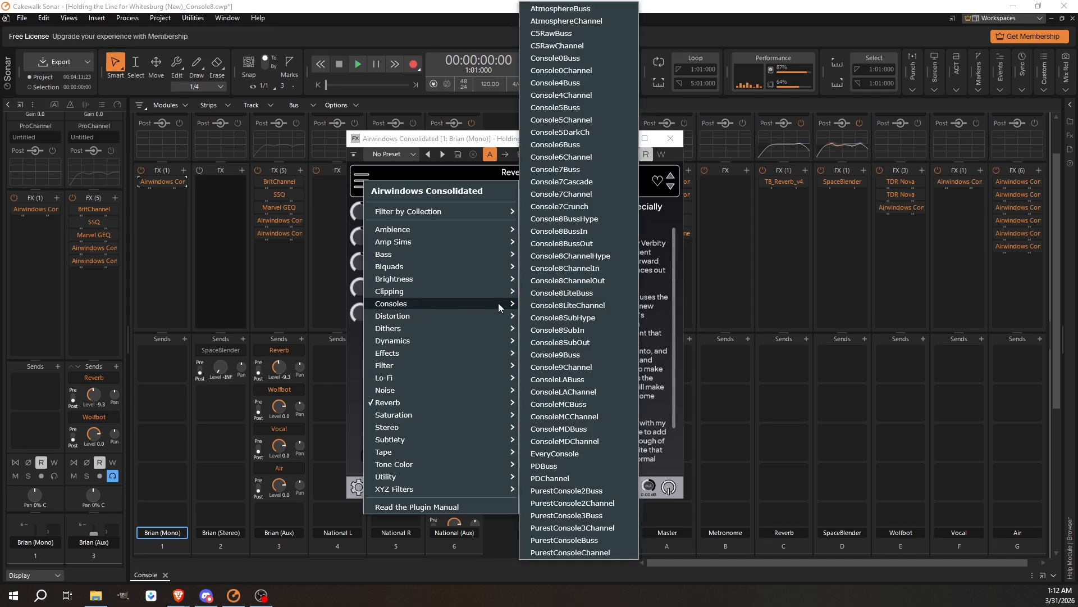
click(587, 269)
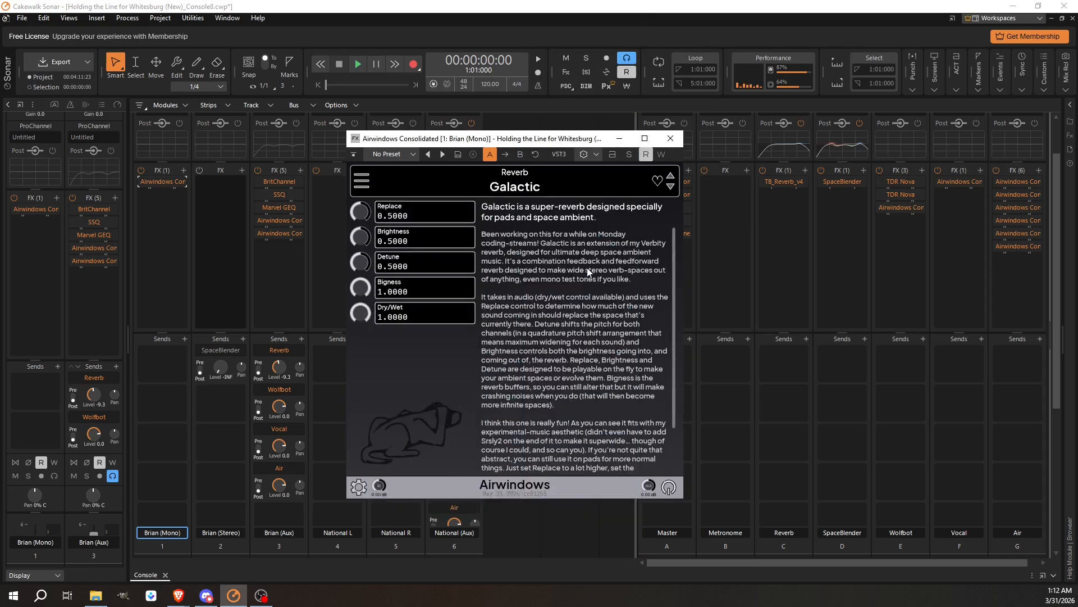
click(671, 139)
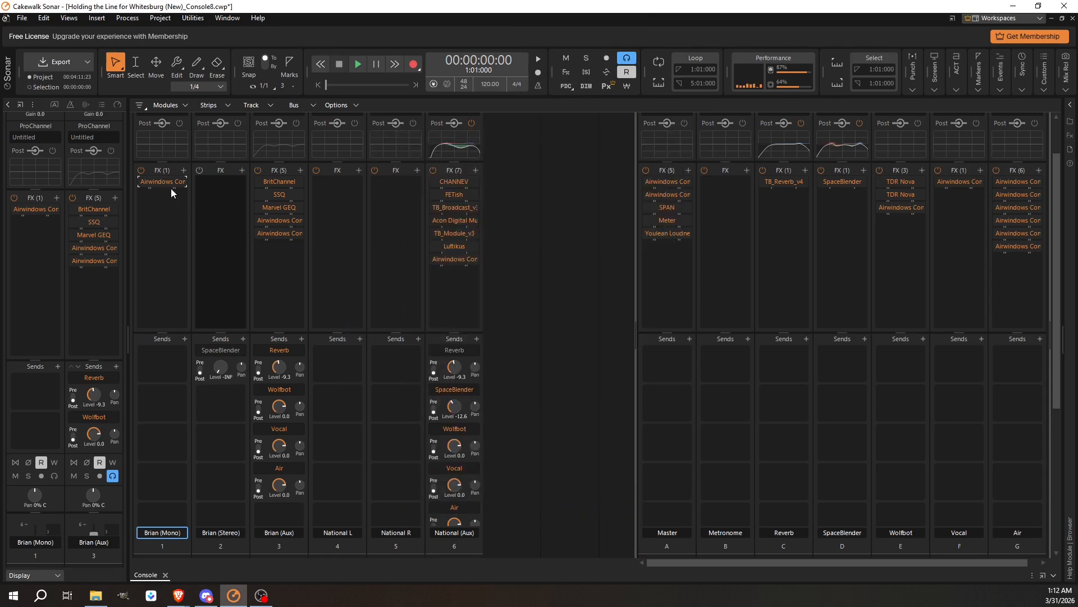
Copy the Console8ChannelIn plugin to Brian (Stereo), National L and National R, enabling Brian (Stereo)'s FX rack.
drag(159, 180, 224, 183)
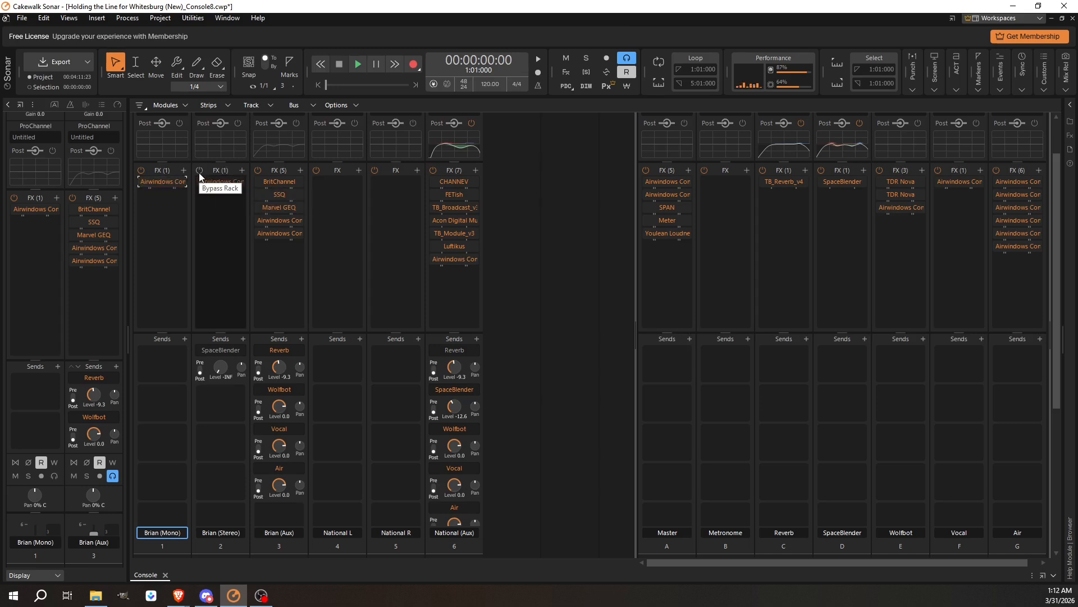
click(200, 172)
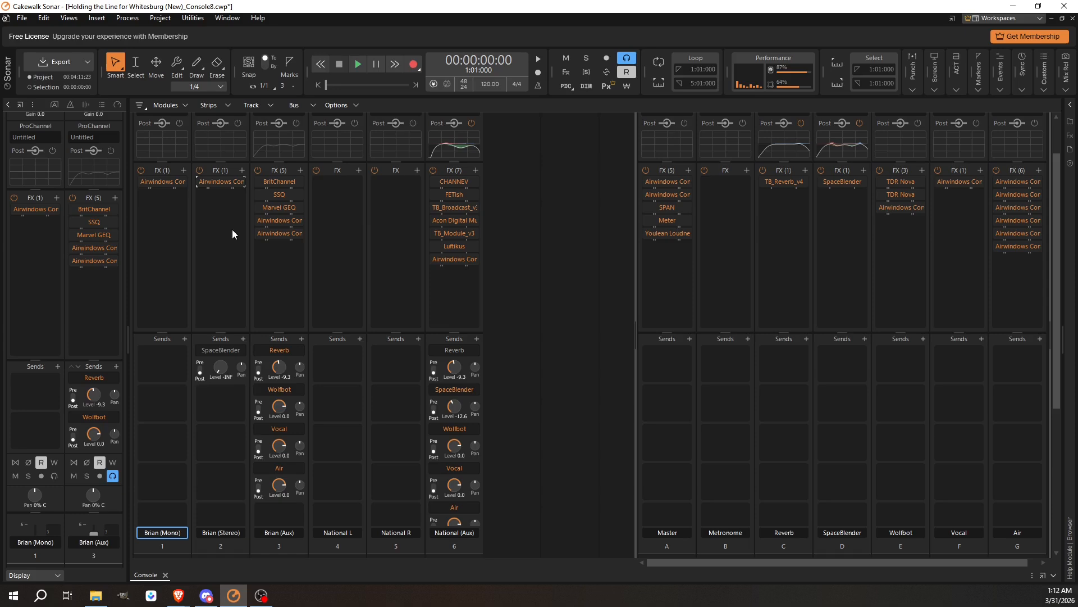
double_click(163, 183)
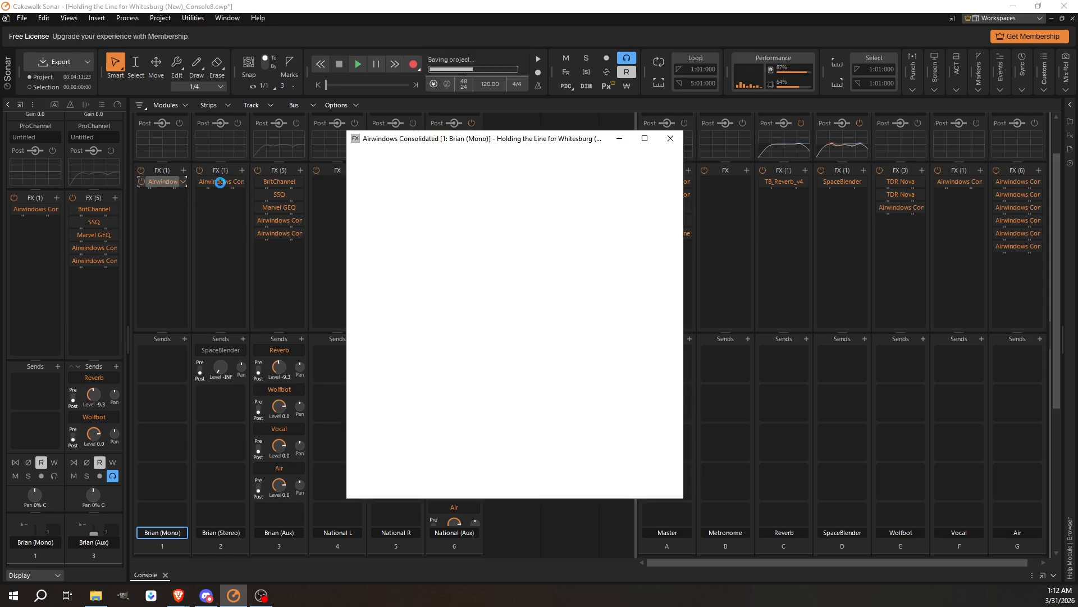
double_click(218, 182)
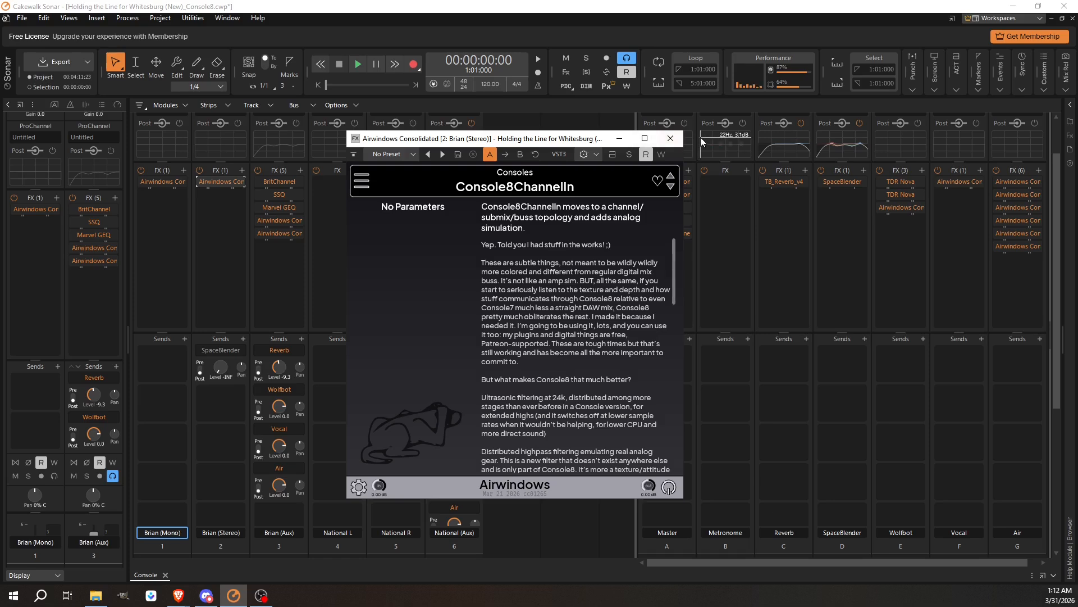
click(669, 138)
drag(214, 183, 399, 184)
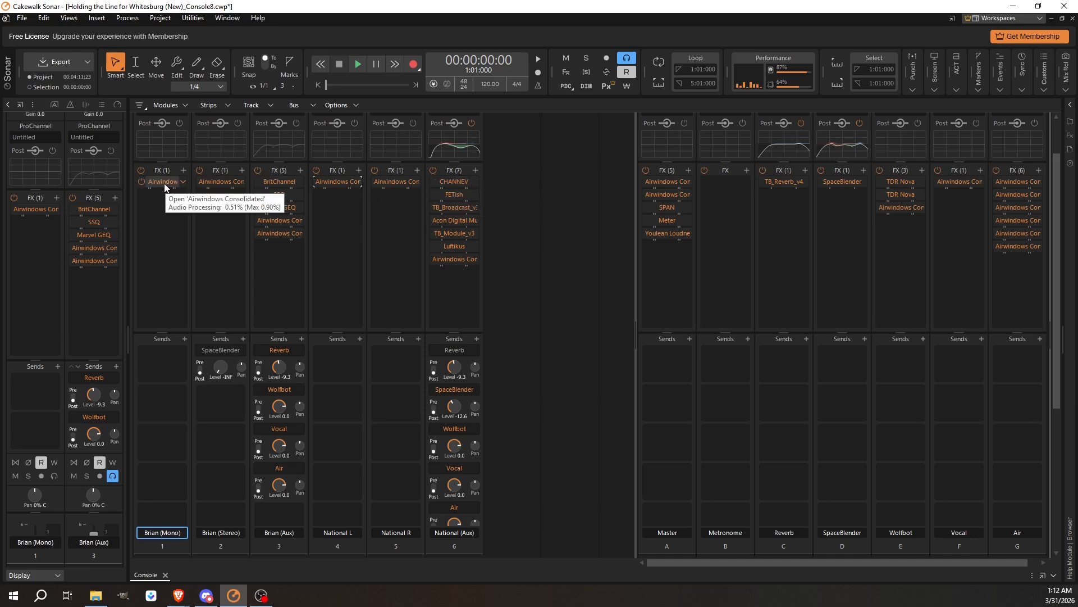
Duplicate the Airwindows plugin on Brian (Mono) below itself and switch the copy to Console8ChannelOut.
drag(162, 183, 160, 199)
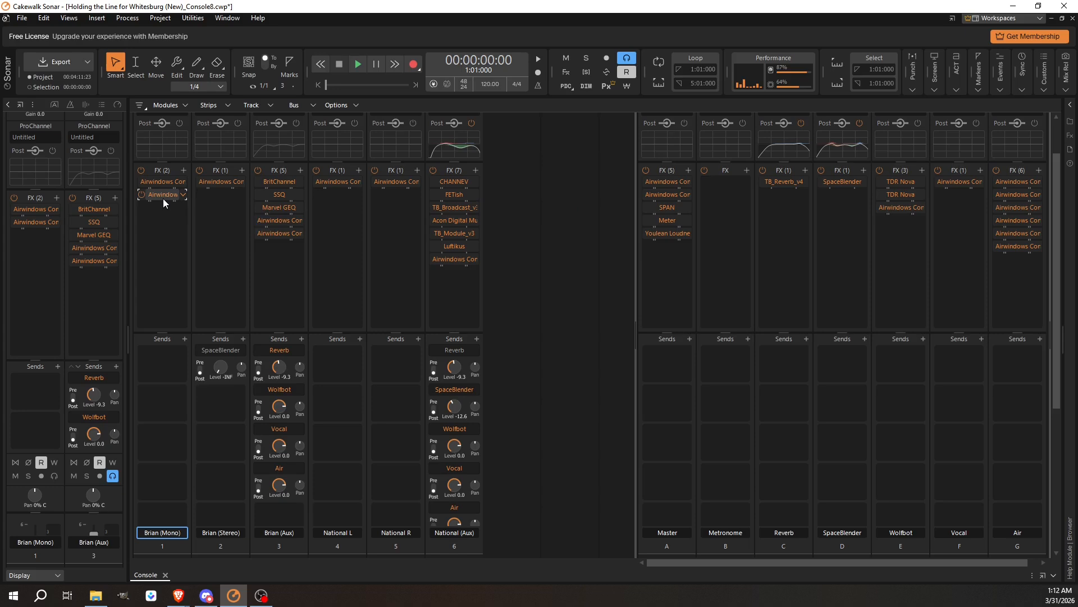
double_click(161, 194)
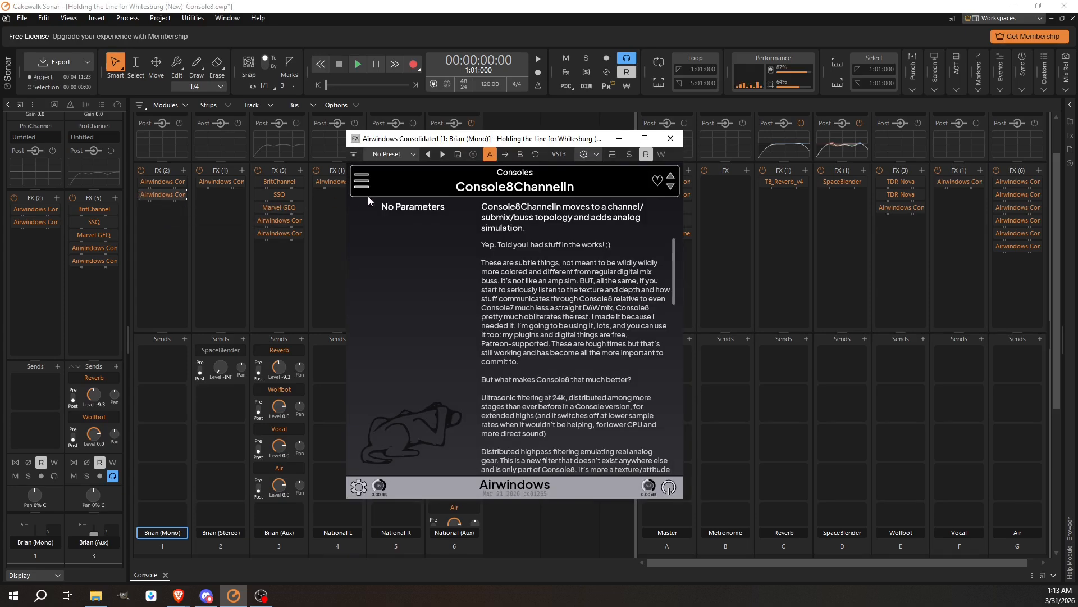
click(361, 180)
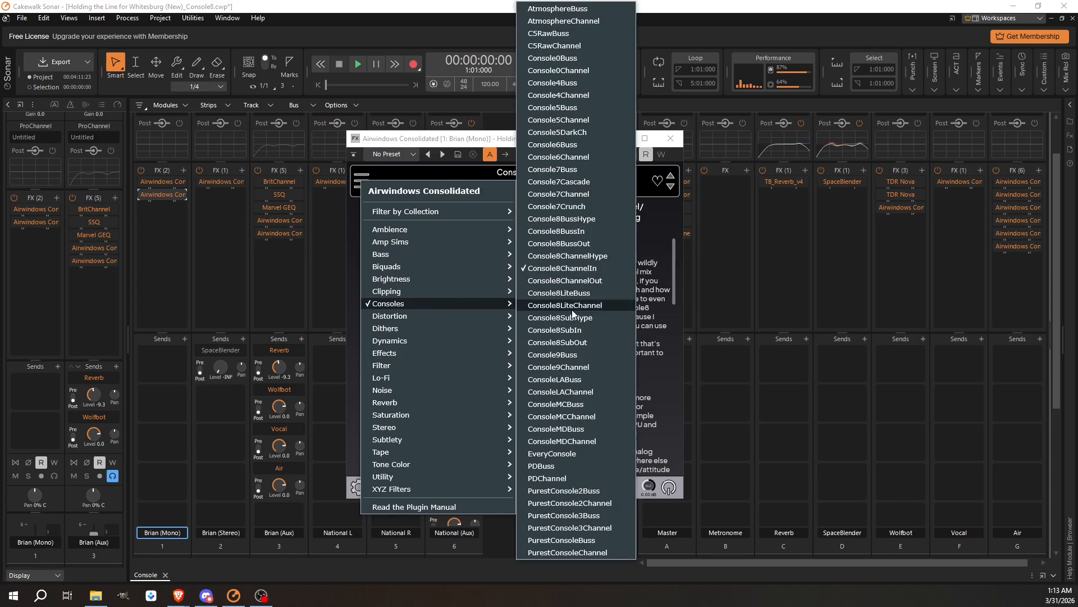
click(588, 280)
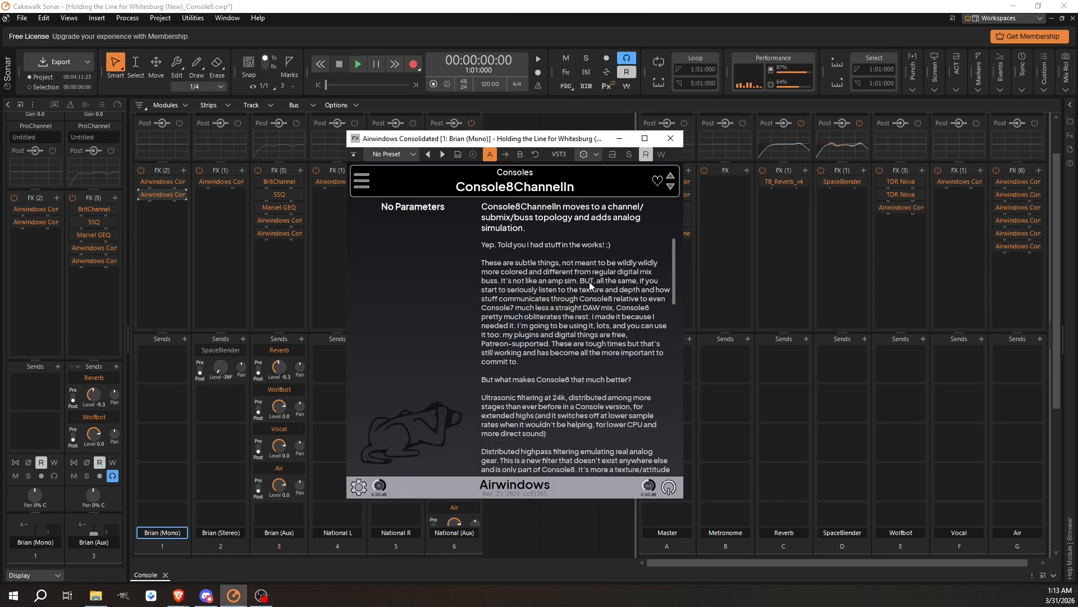
click(666, 139)
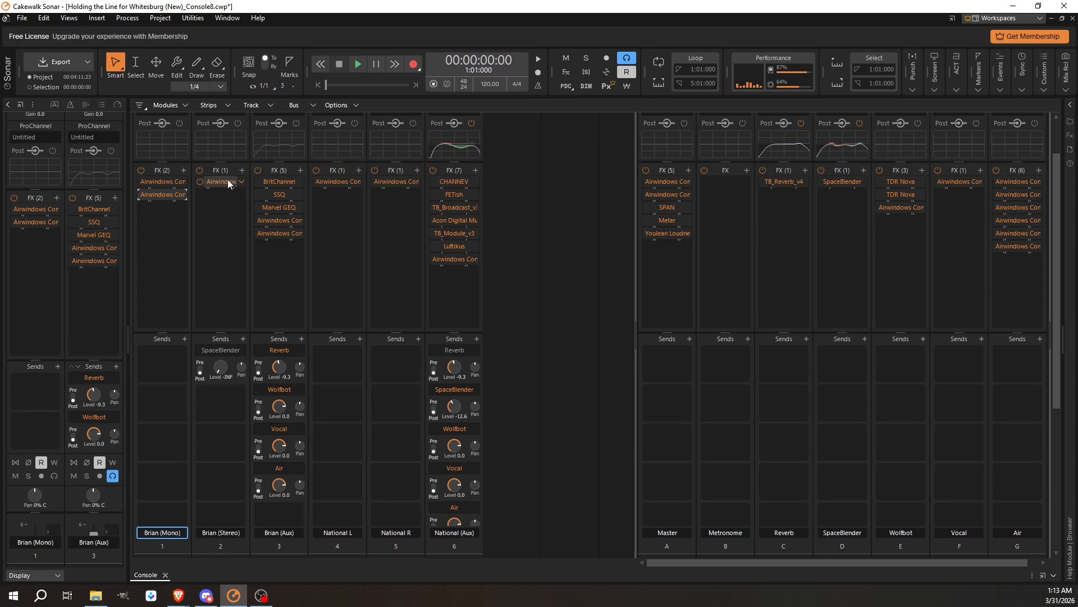
Copy the Console8ChannelOut plugin from Brian (Mono) to Brian (Stereo), National L and National R.
double_click(156, 181)
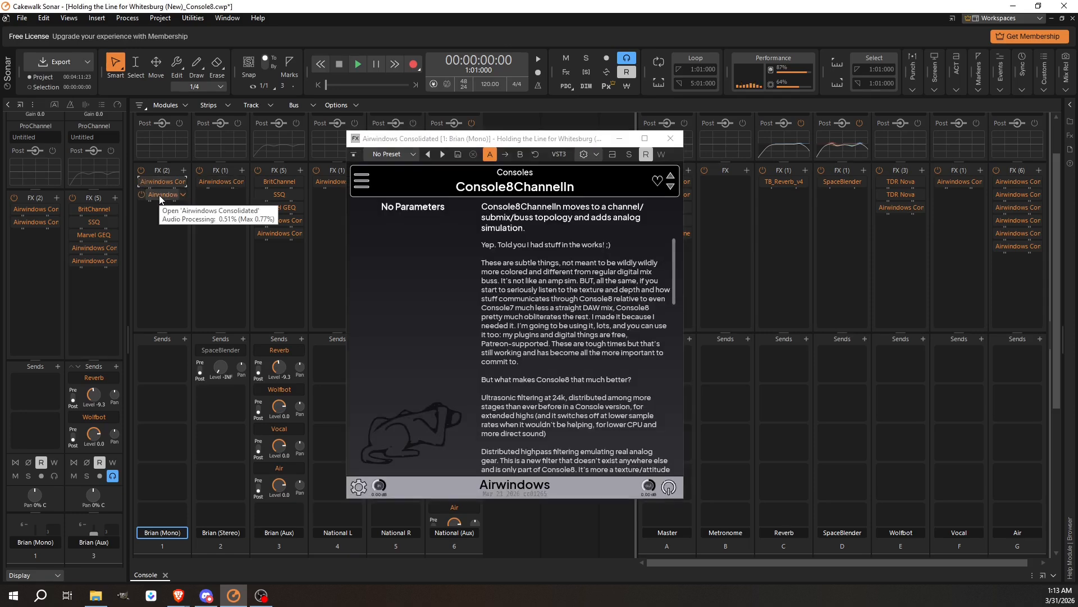
double_click(159, 194)
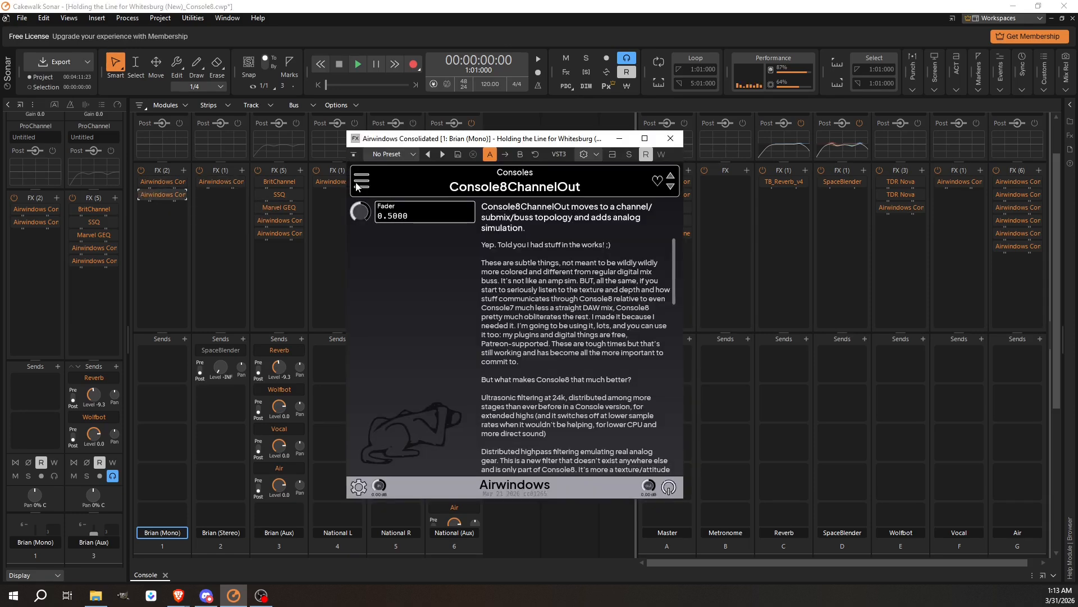
click(669, 139)
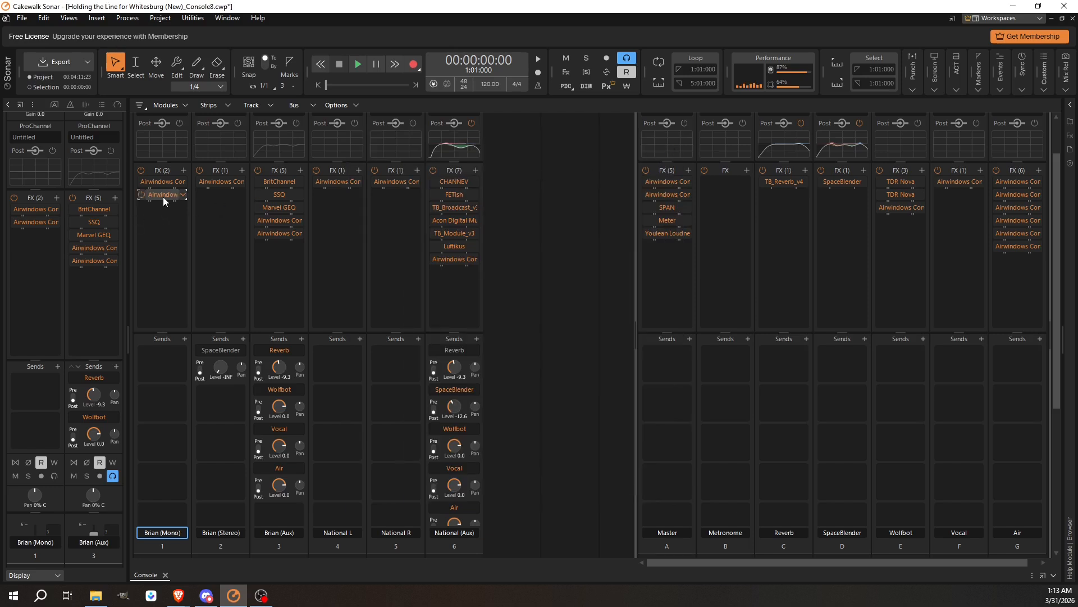
drag(163, 196, 399, 206)
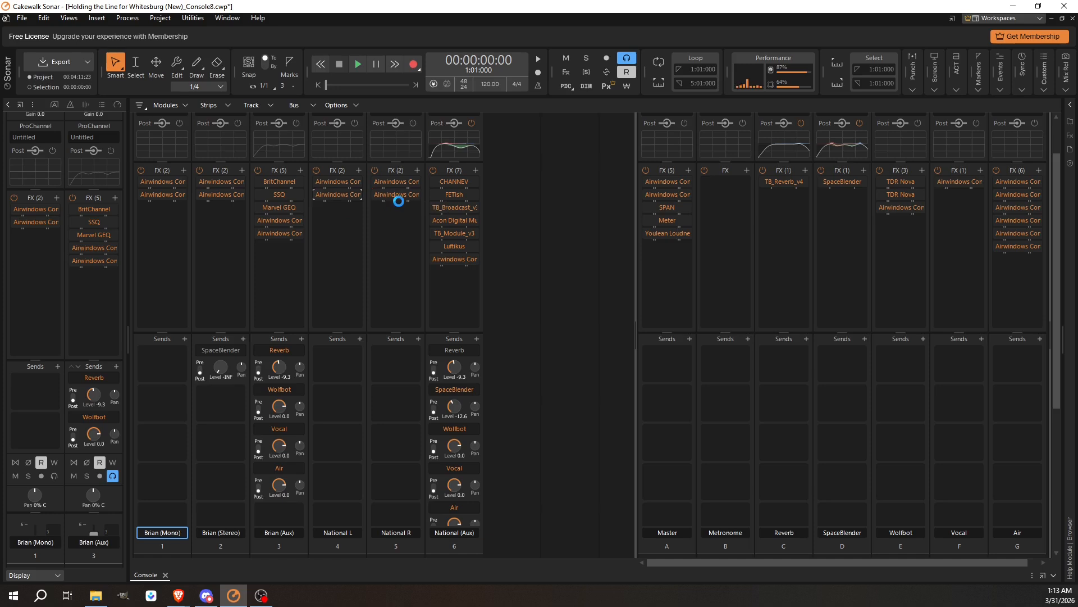
Review the Console8 In and Out plugins on each track's FX rack.
double_click(159, 180)
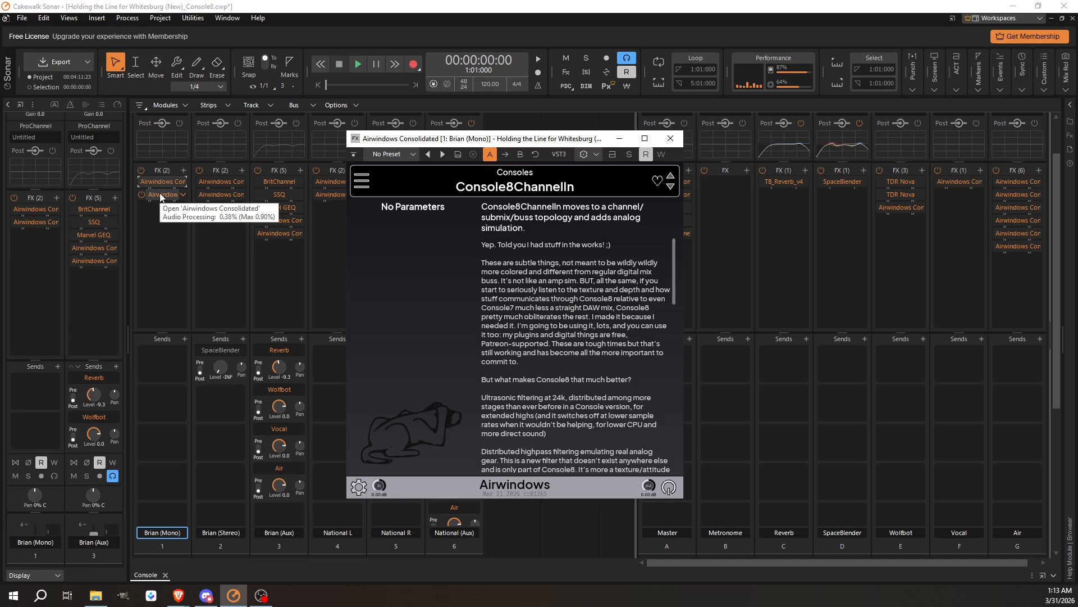
double_click(160, 193)
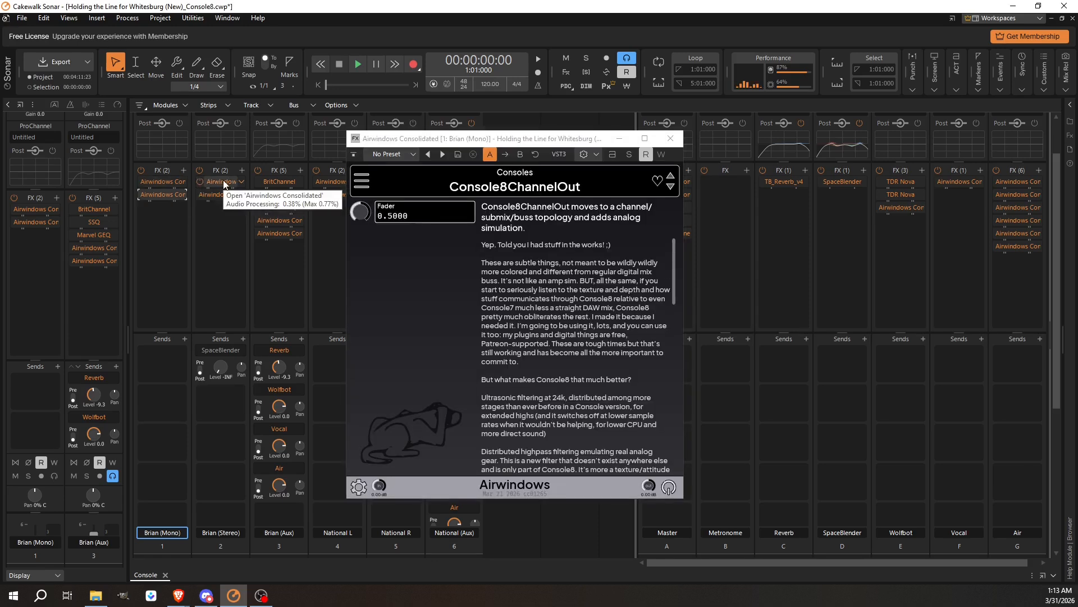
double_click(224, 184)
double_click(218, 194)
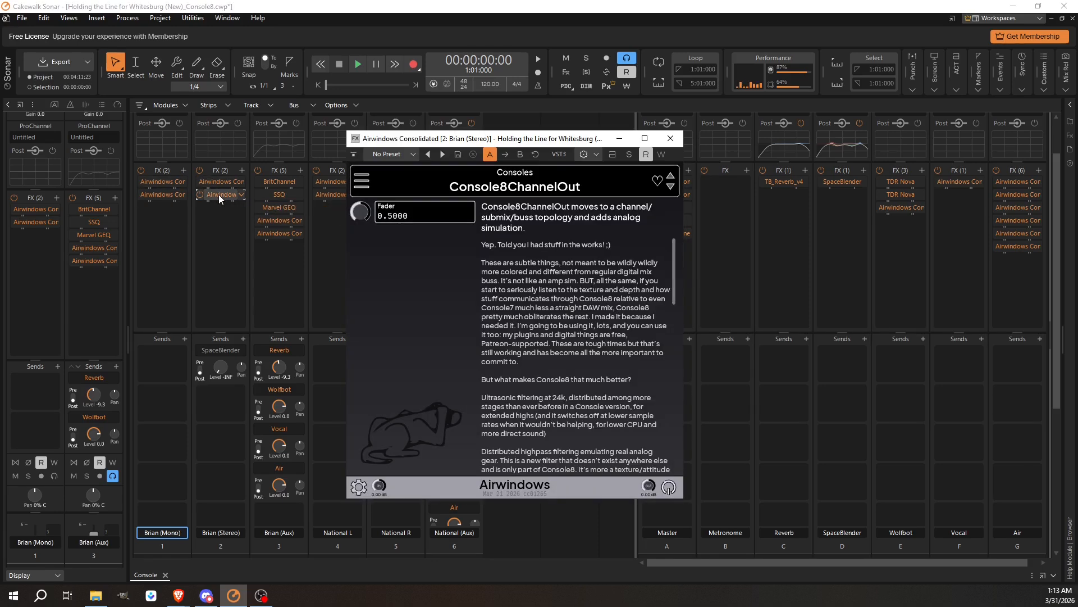
double_click(335, 182)
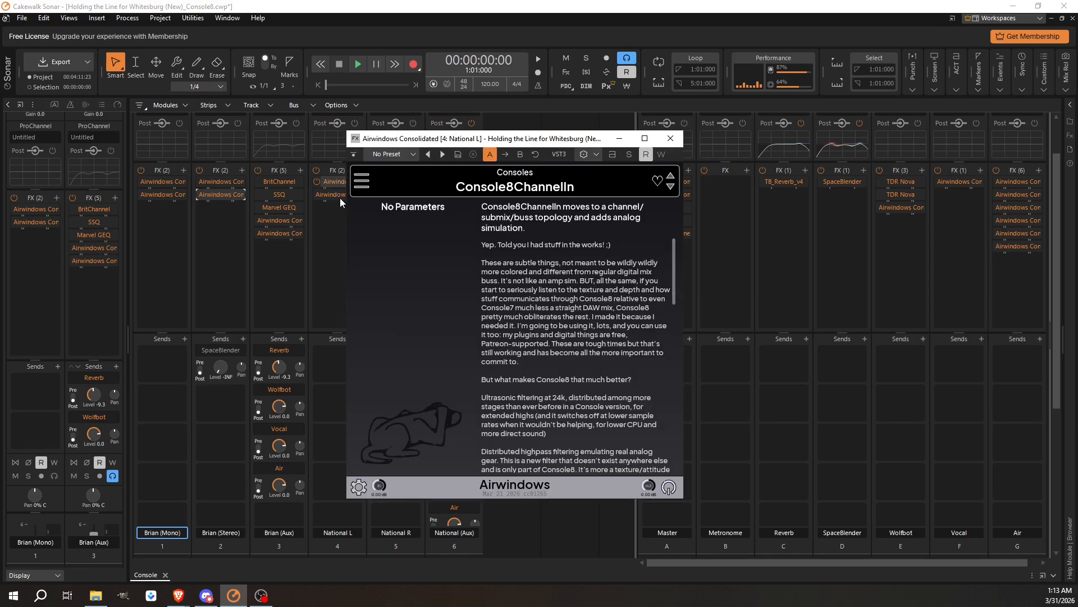
Check the Console8 plugins on the National L and National R FX racks.
double_click(335, 195)
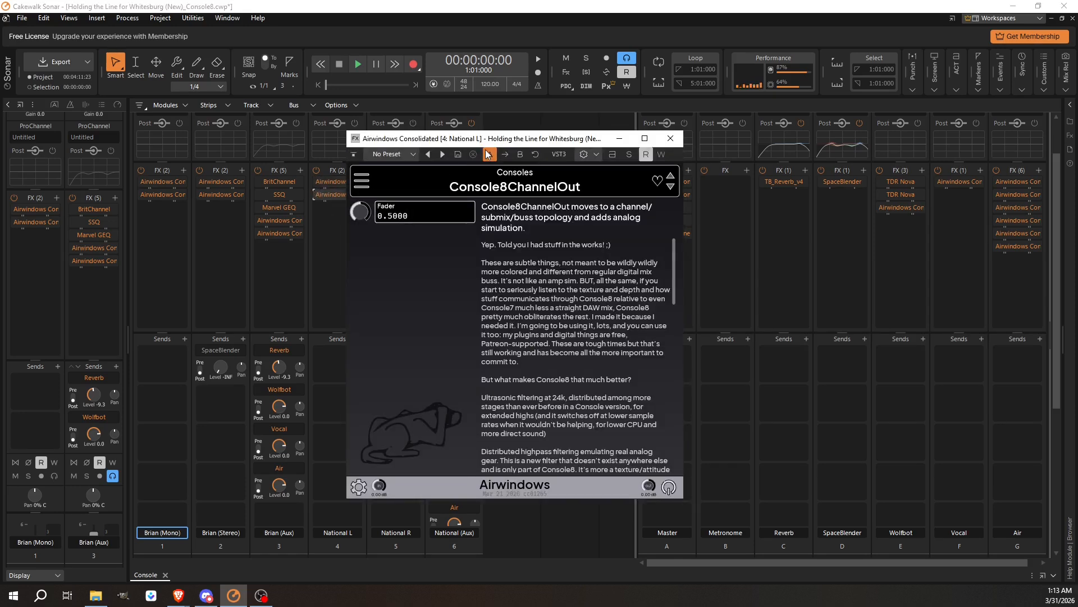
drag(505, 144, 712, 142)
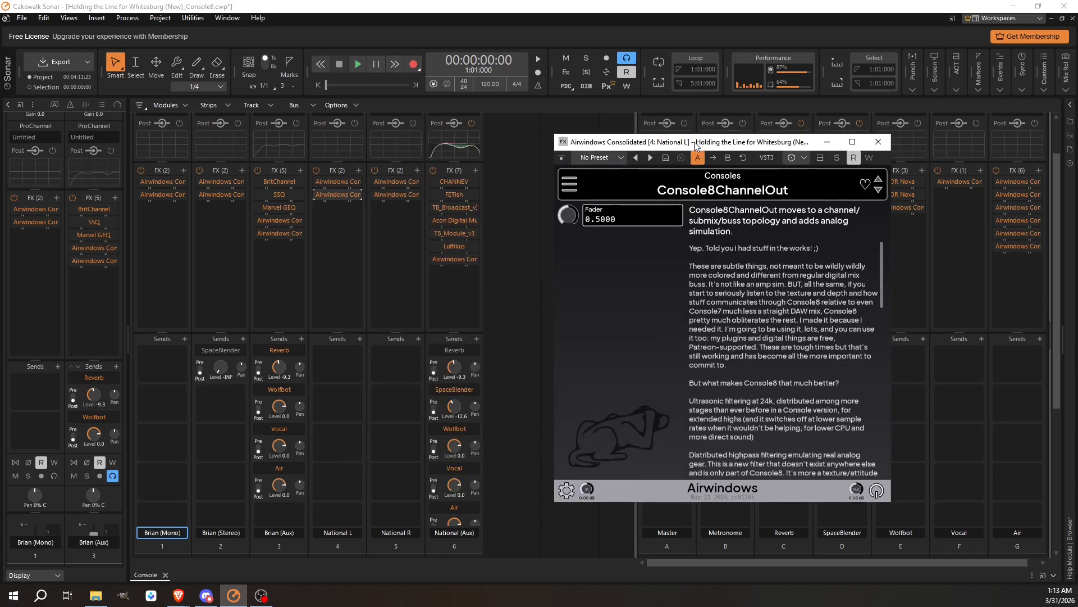
double_click(383, 181)
double_click(396, 195)
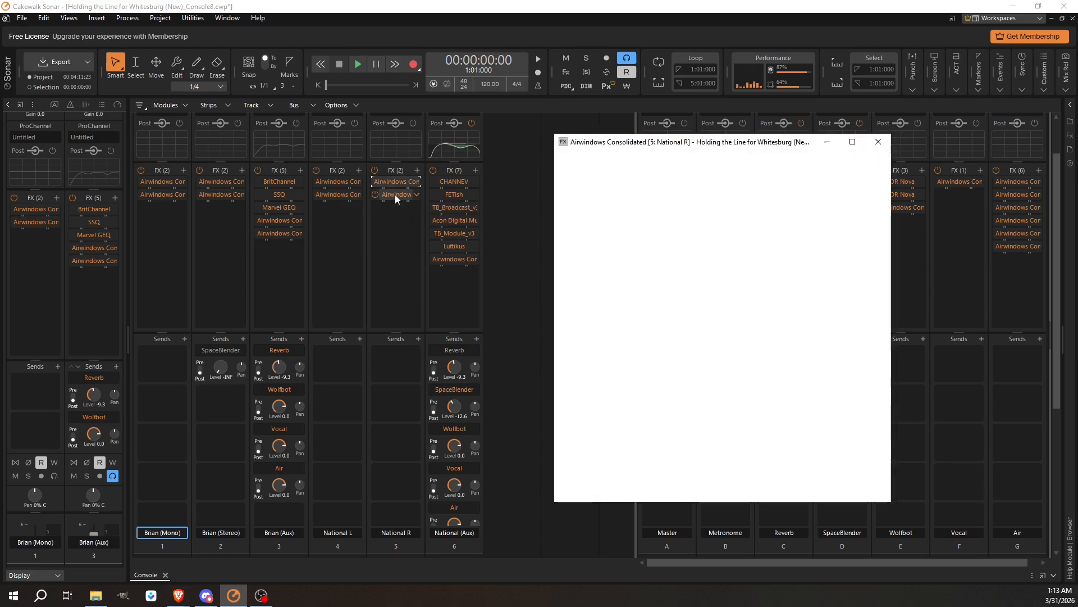
click(880, 142)
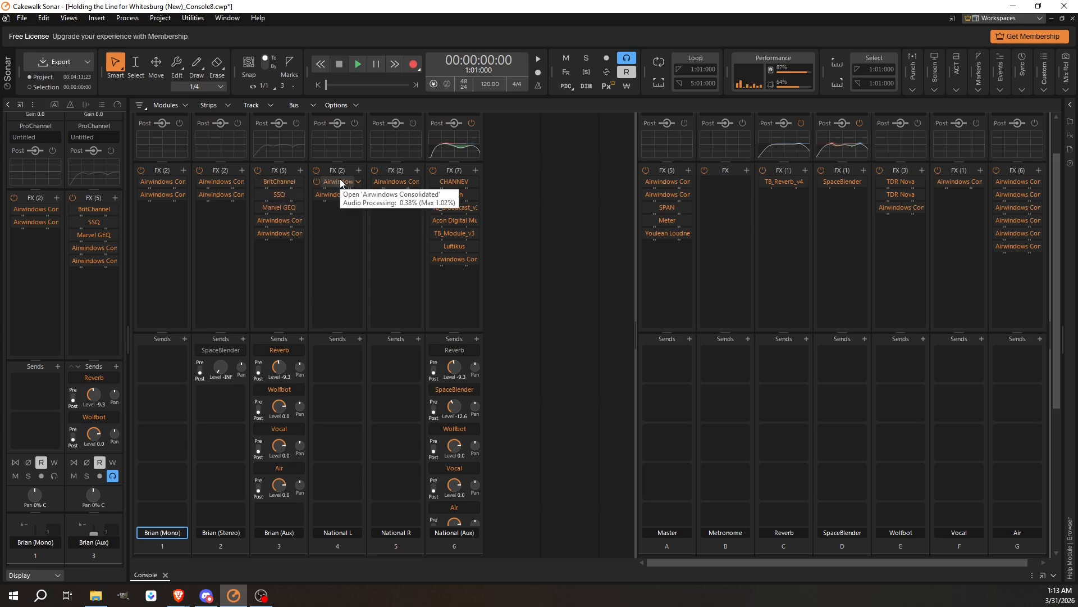
Copy the Console8ChannelIn plugin to the top of Brian (Aux)'s FX rack and switch it to Console8SubIn.
drag(341, 183, 291, 183)
double_click(278, 181)
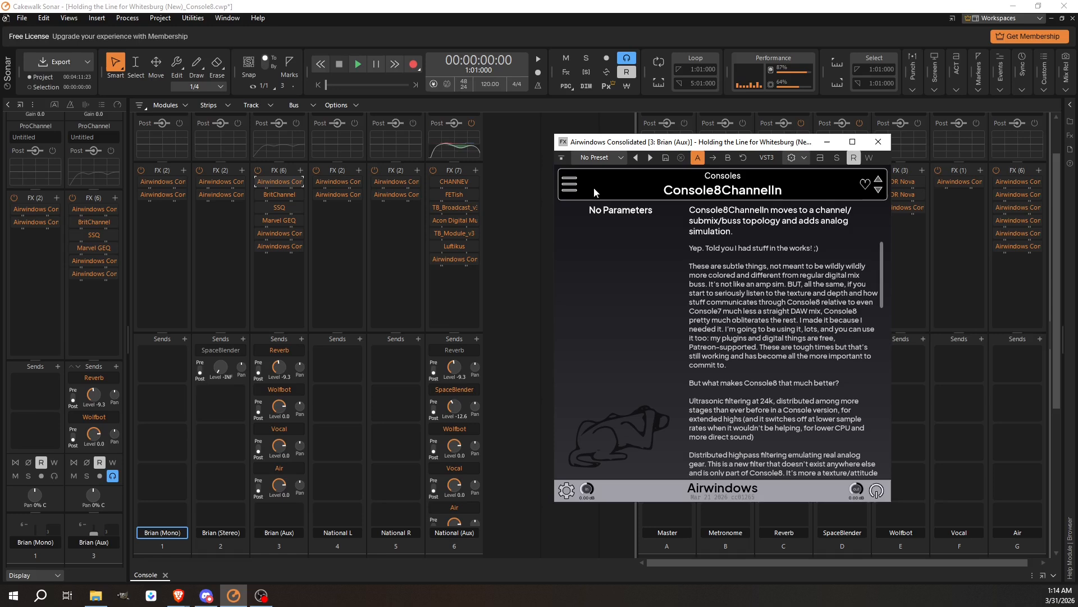
click(572, 185)
mouse_move(504, 309)
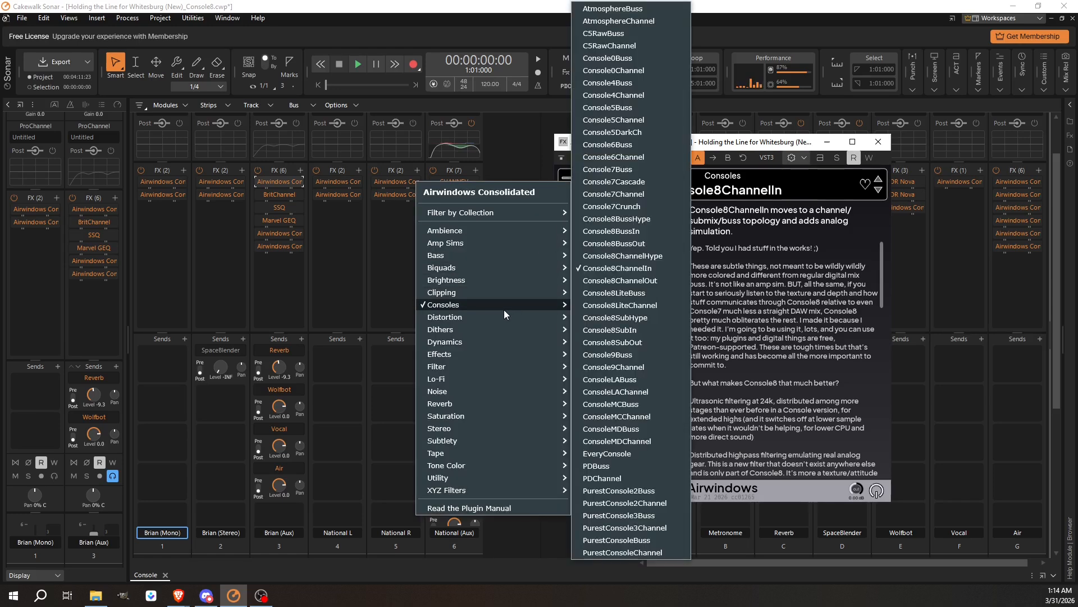
click(631, 333)
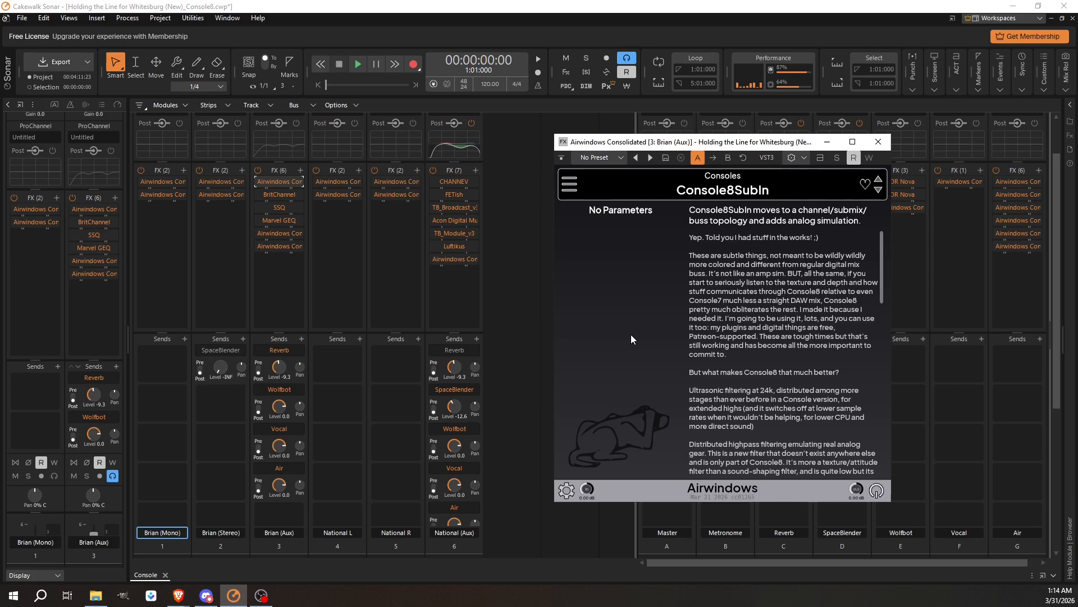
click(879, 143)
Copy the Console8SubIn plugin from Brian (Aux) to the top of National (Aux)'s FX rack.
drag(274, 181, 468, 181)
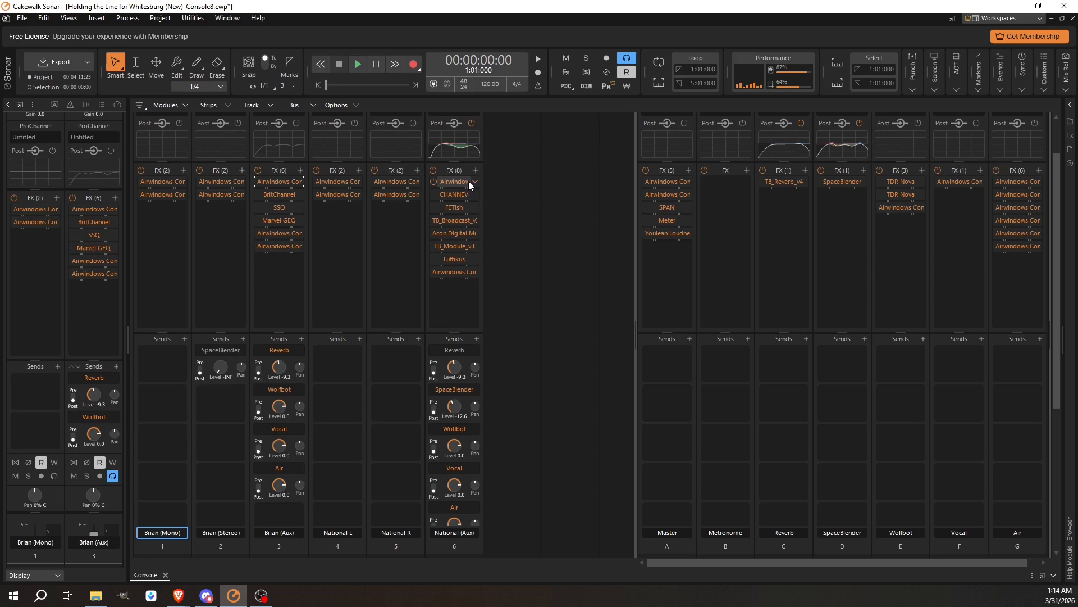
double_click(270, 183)
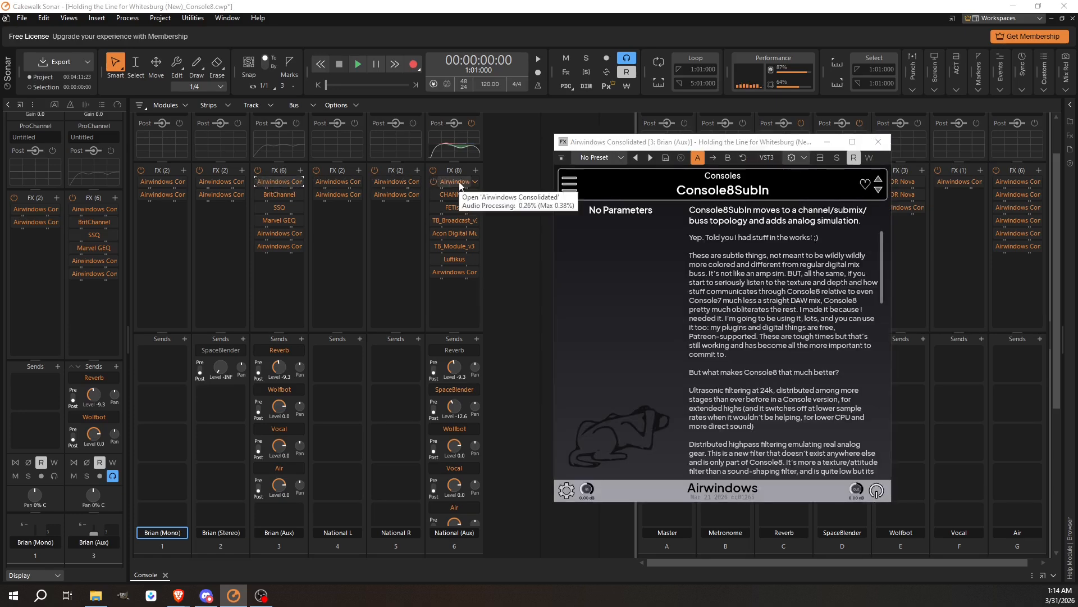
double_click(459, 181)
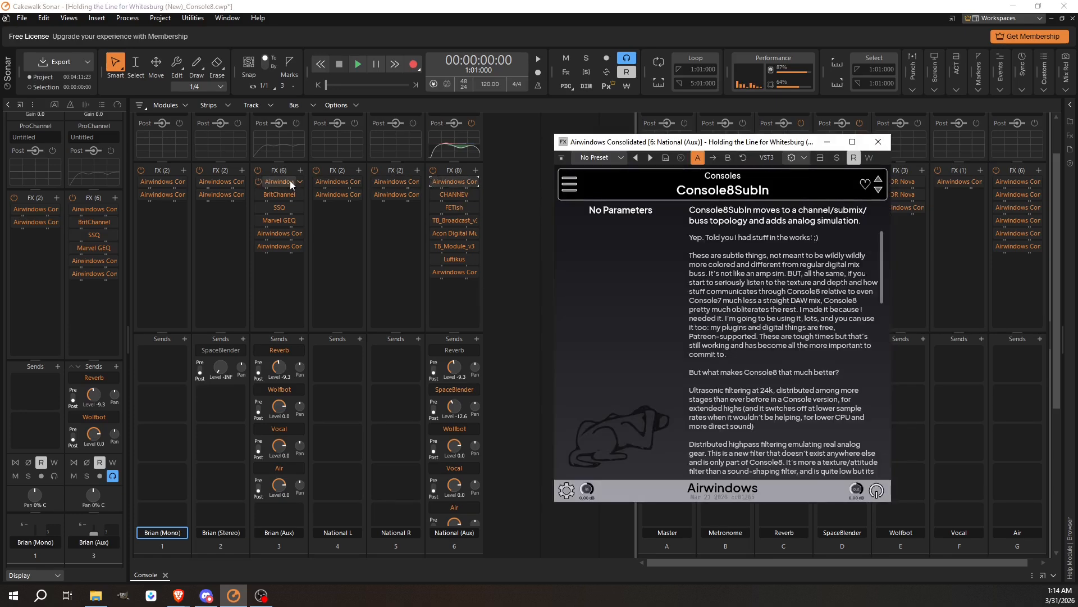
double_click(286, 182)
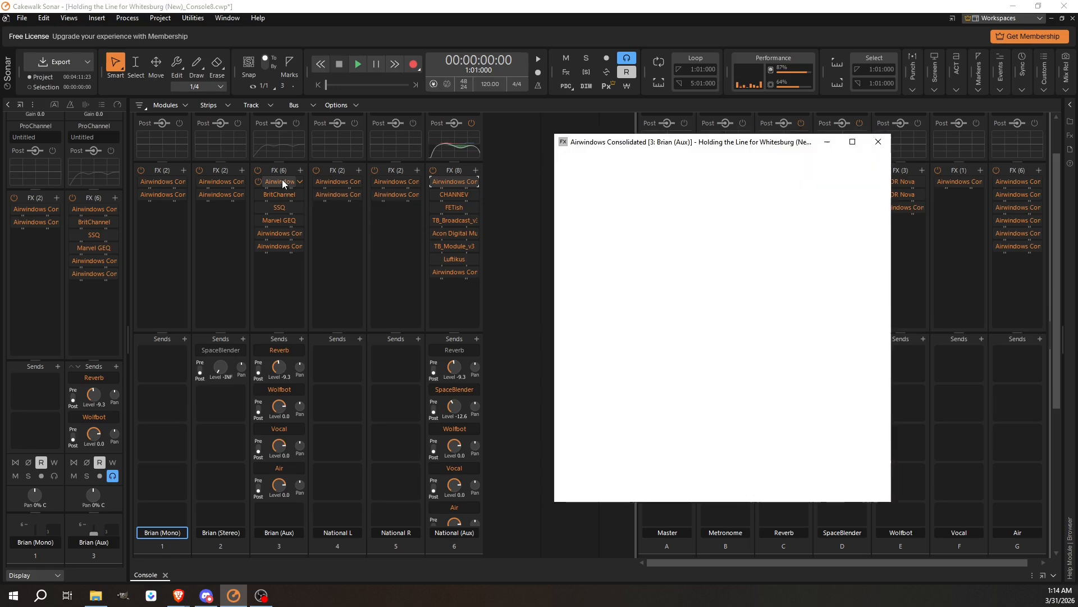
Duplicate the Console8SubIn plugin at the bottom of Brian (Aux)'s rack and switch the copy to Console8SubOut.
drag(282, 180, 275, 273)
double_click(280, 259)
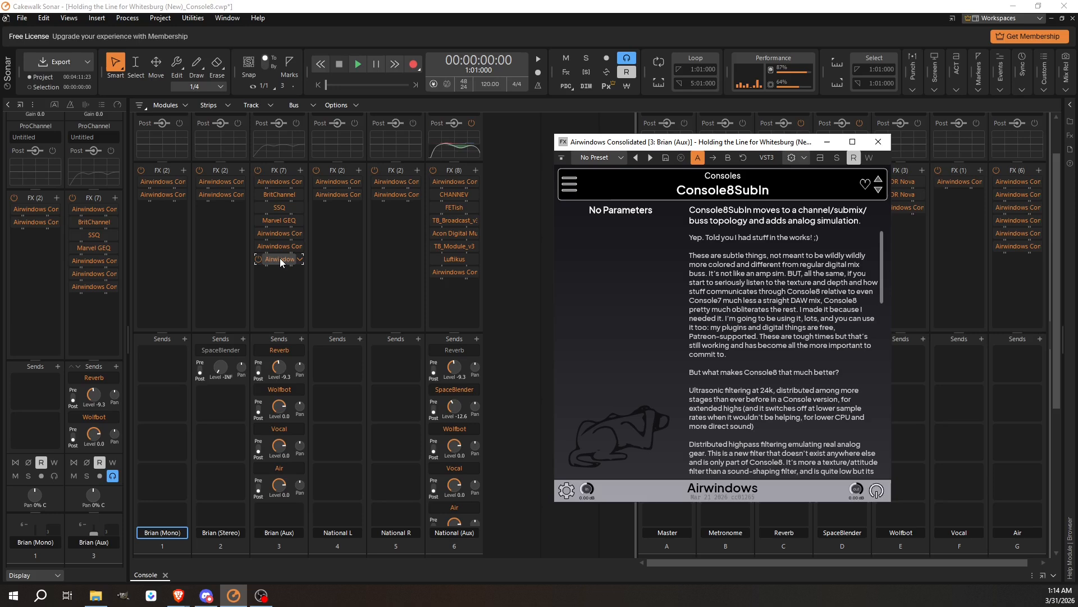
click(568, 185)
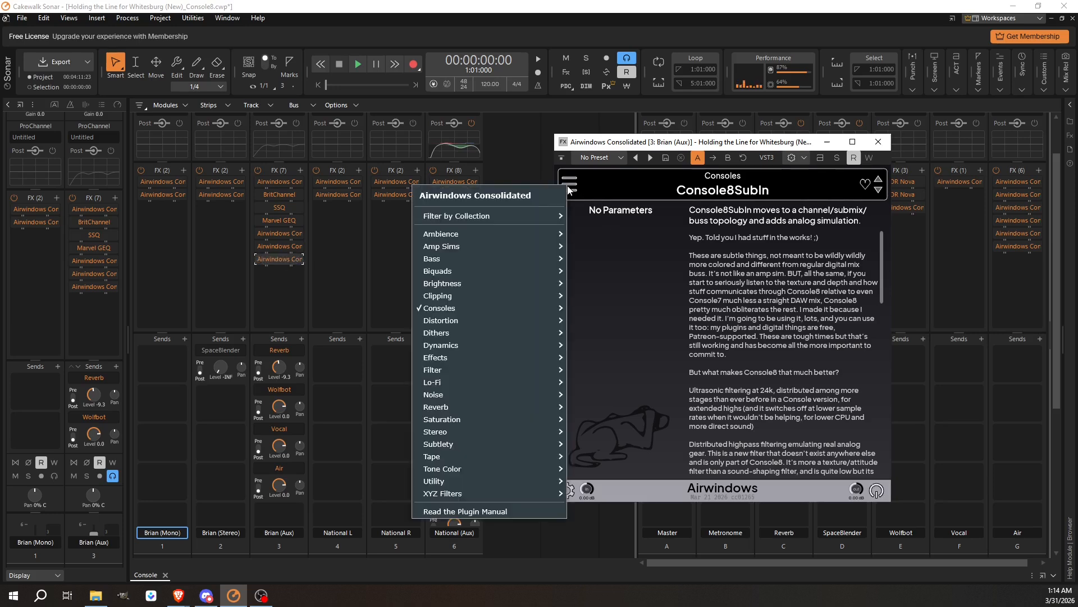
mouse_move(508, 306)
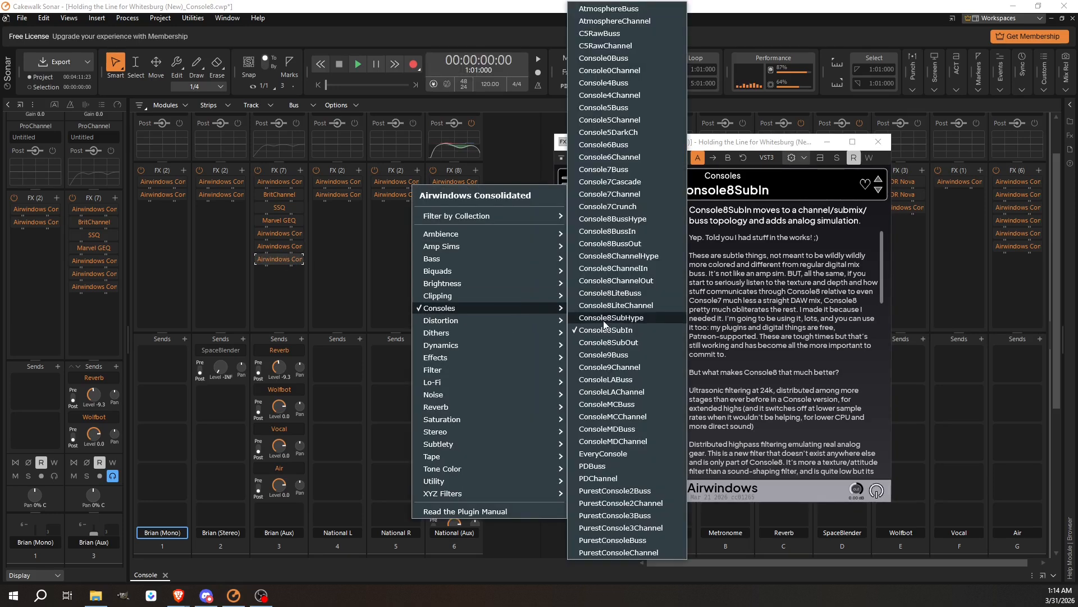
click(630, 342)
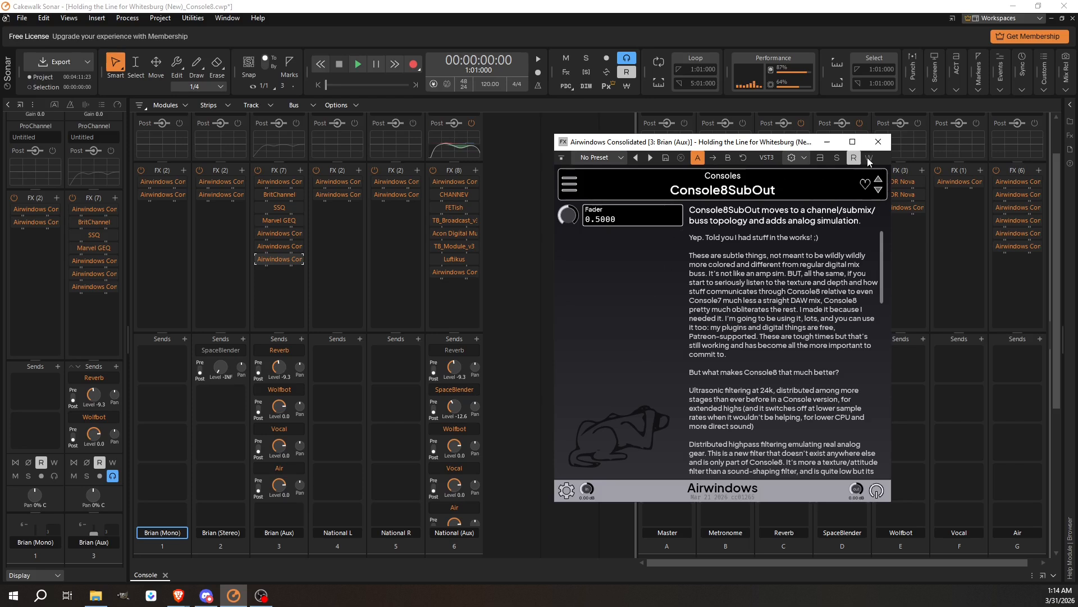
Copy the Console8SubOut plugin from Brian (Aux) to the bottom of National (Aux)'s FX rack.
drag(276, 263, 477, 307)
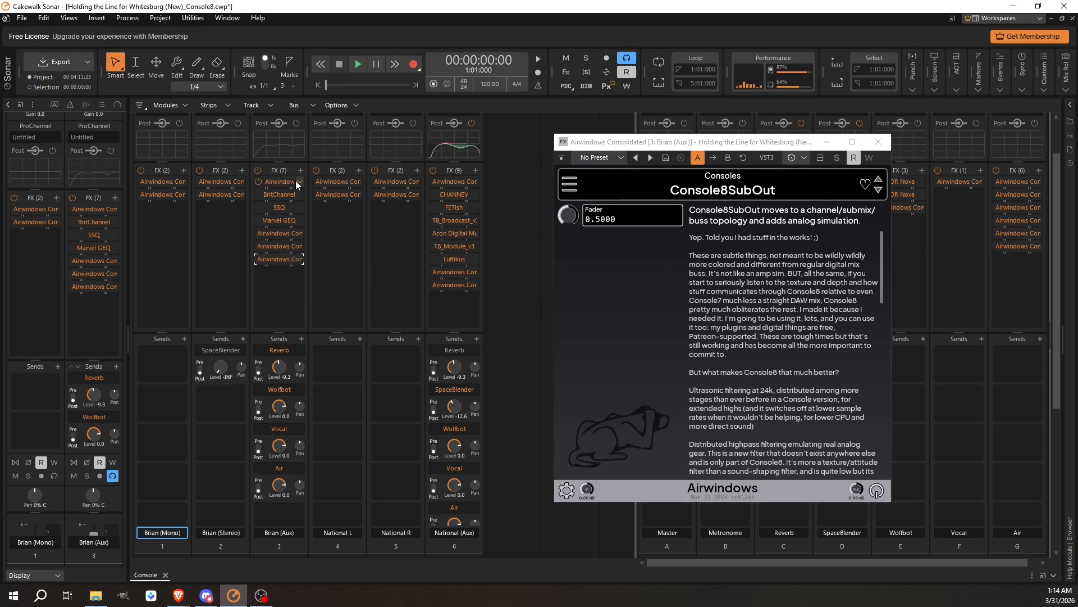
double_click(275, 182)
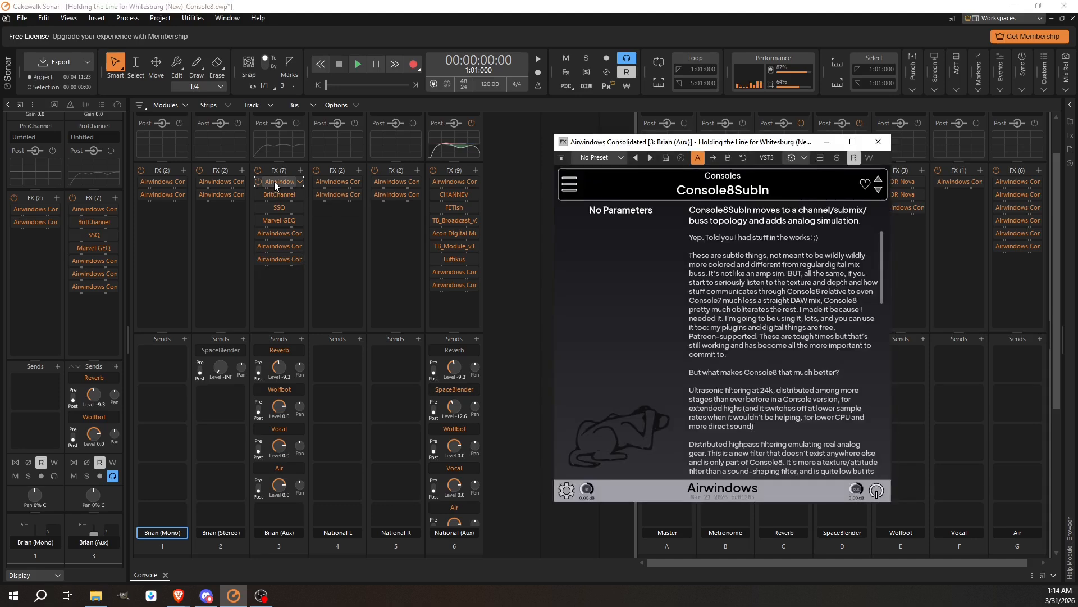
drag(274, 181, 282, 258)
double_click(282, 258)
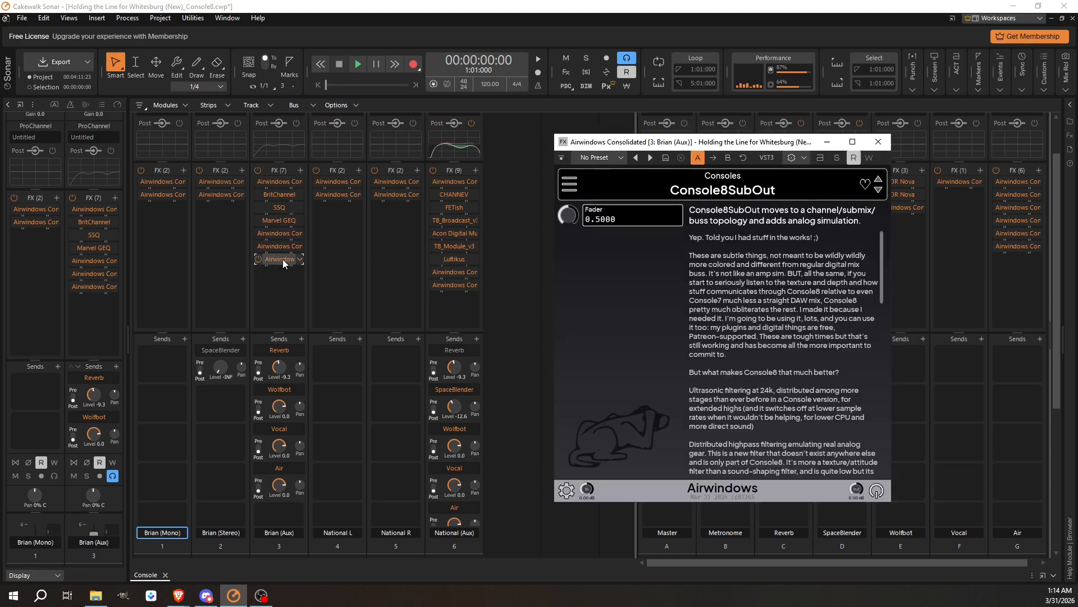
Review the Console8 plugins on National (Aux) and Brian (Mono) FX racks.
double_click(456, 180)
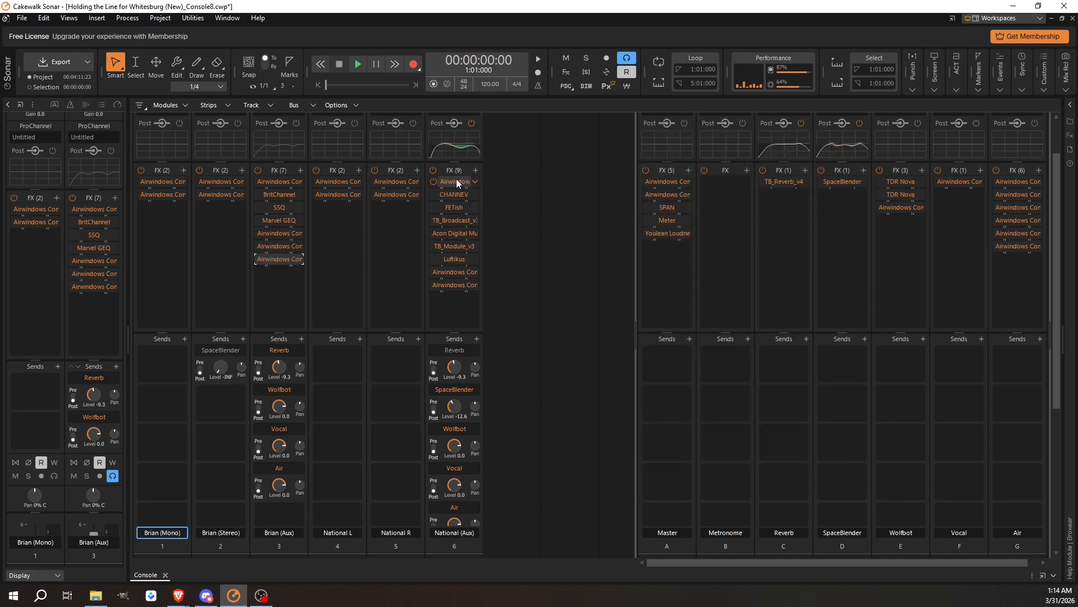
drag(456, 178, 447, 285)
double_click(447, 286)
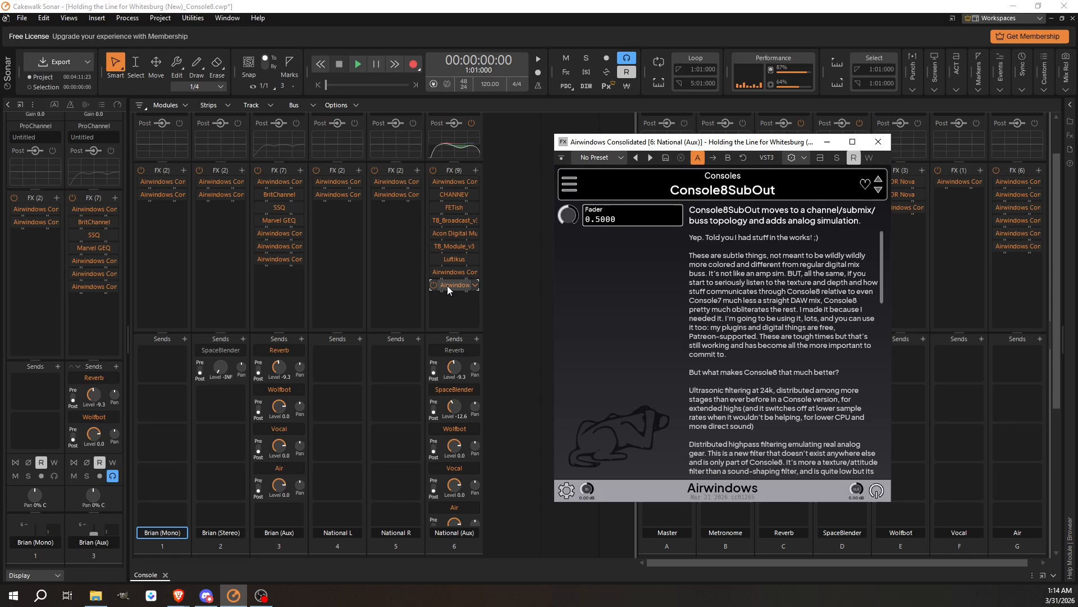
click(878, 141)
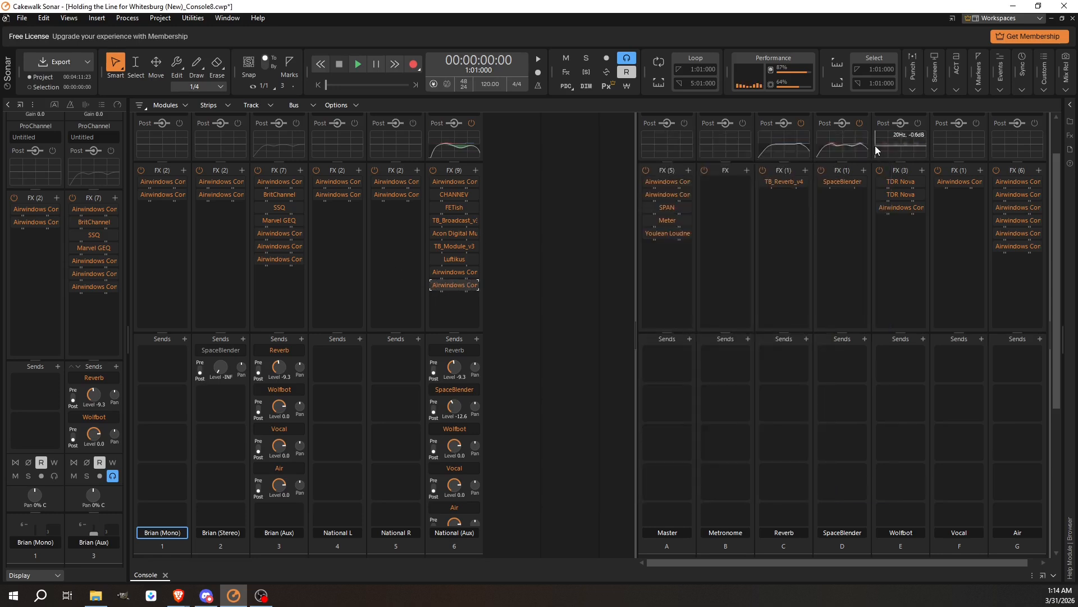
drag(160, 183, 161, 197)
double_click(160, 195)
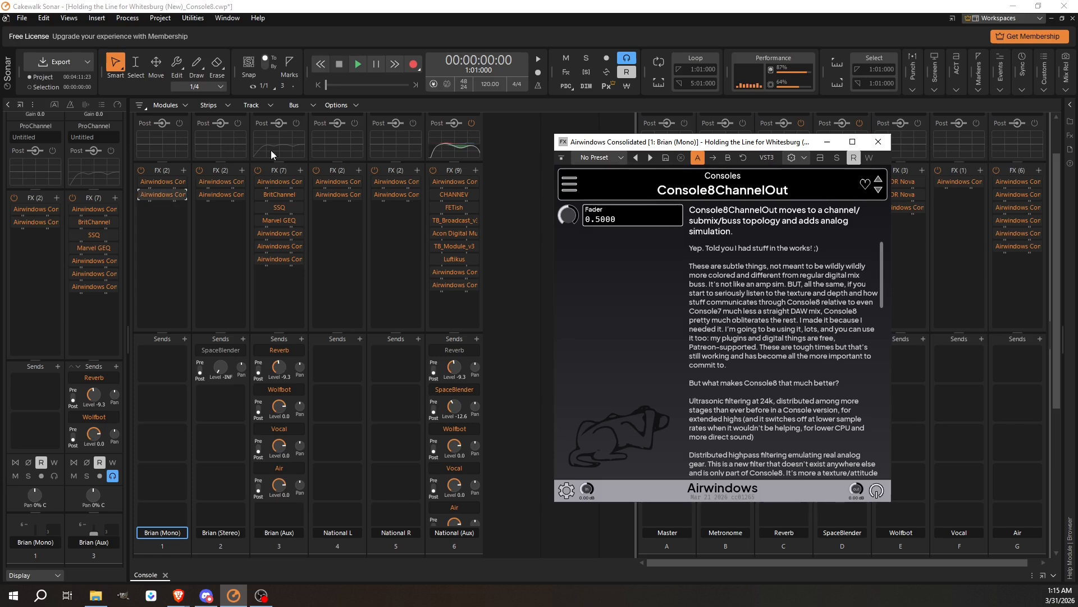
click(868, 141)
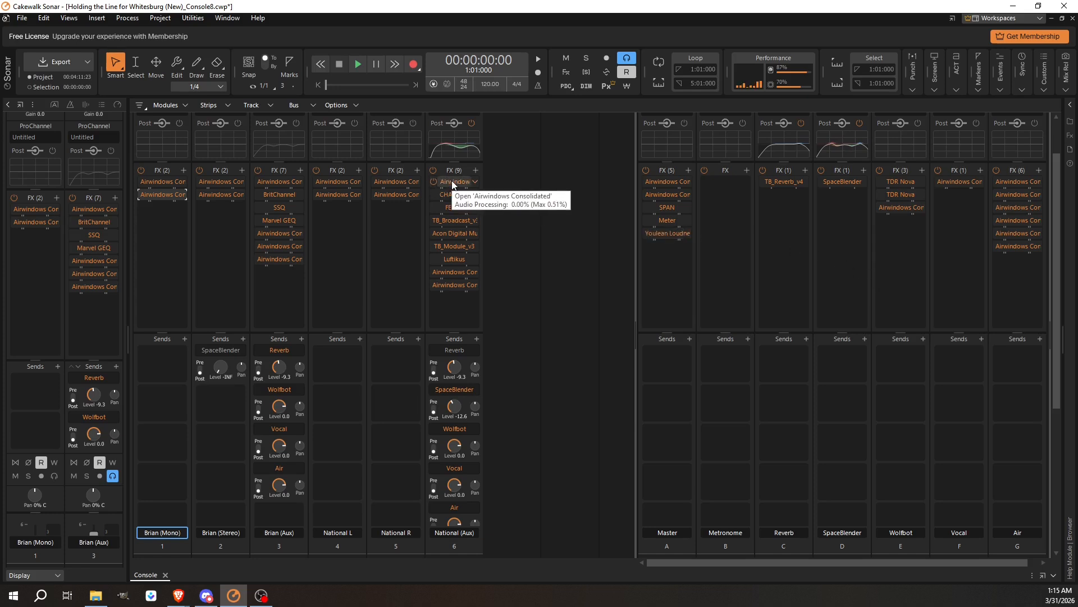
Copy the Console8SubIn plugin from National (Aux) to the top of the Reverb, SpaceBlender, Wolfbot, Vocal and Air buses.
drag(452, 183, 1007, 178)
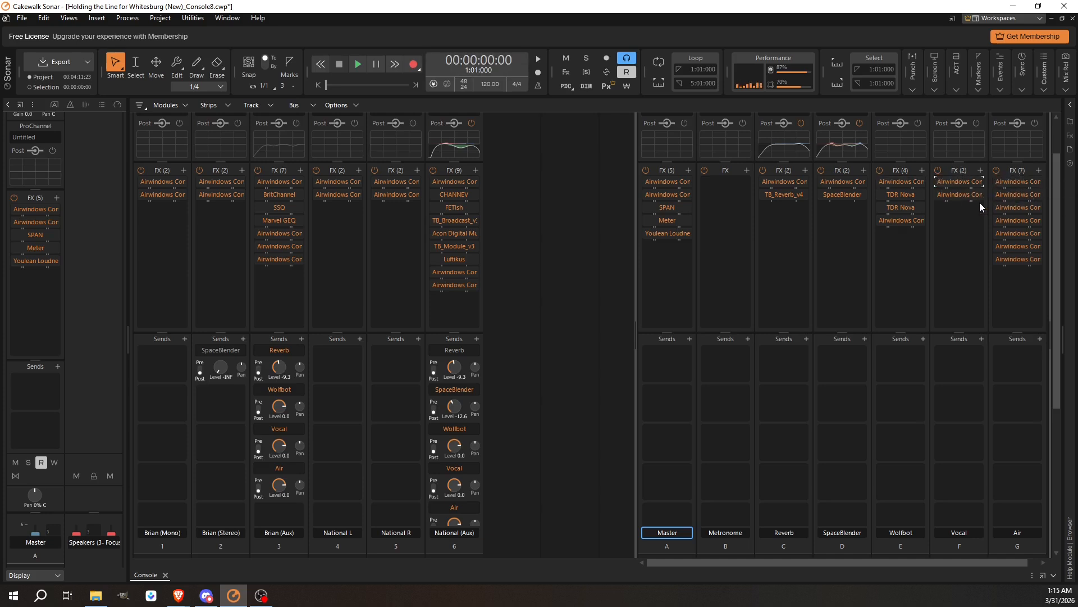
double_click(448, 284)
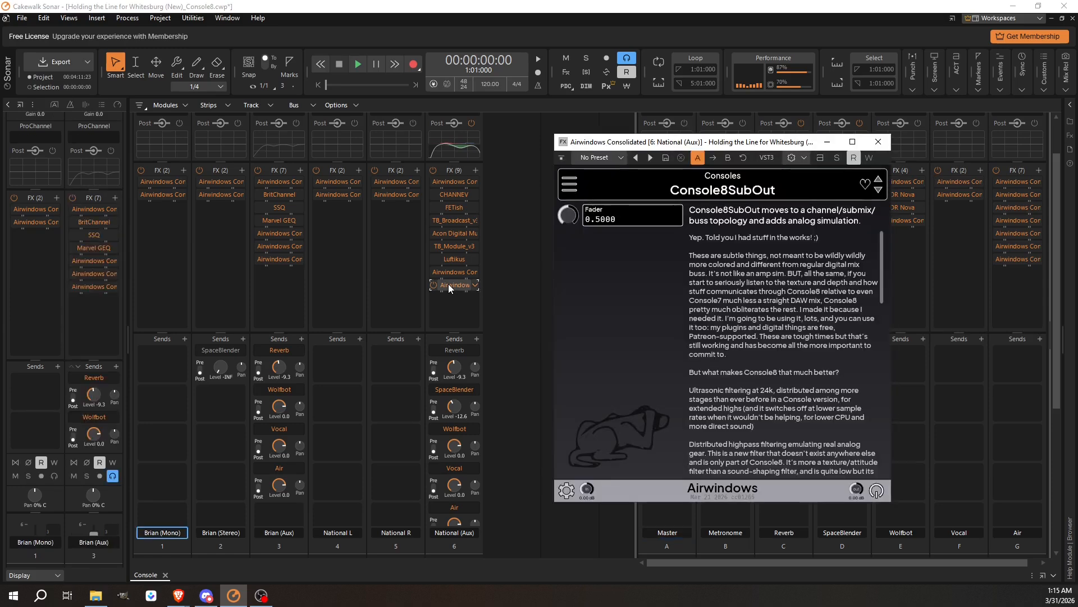
click(878, 142)
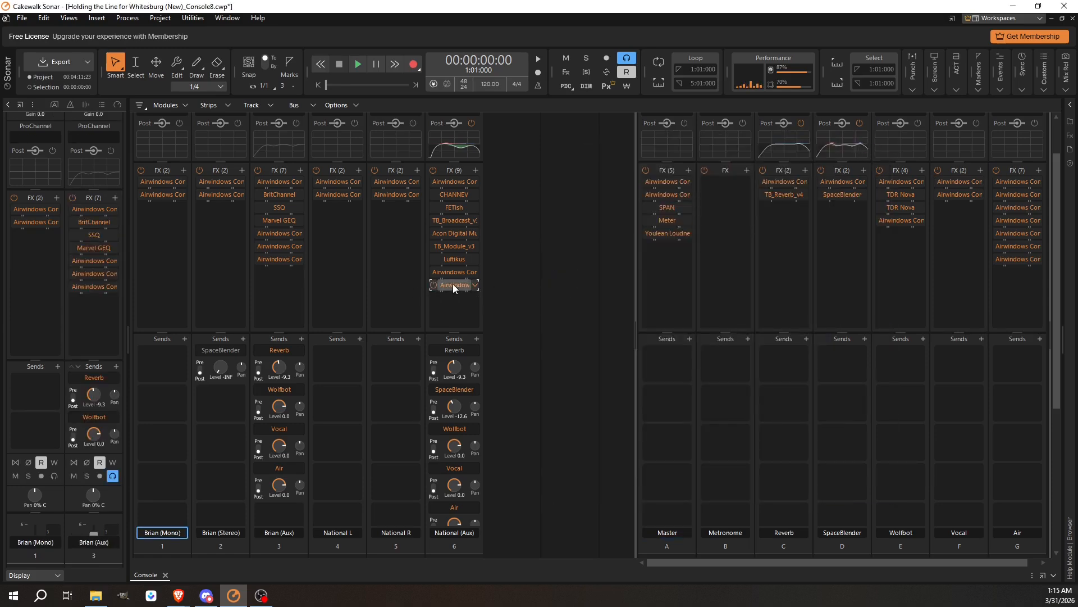
Copy the Console8SubOut plugin from National (Aux) to the bottom of the Reverb, SpaceBlender, Vocal and Air bus racks.
drag(453, 285, 1003, 280)
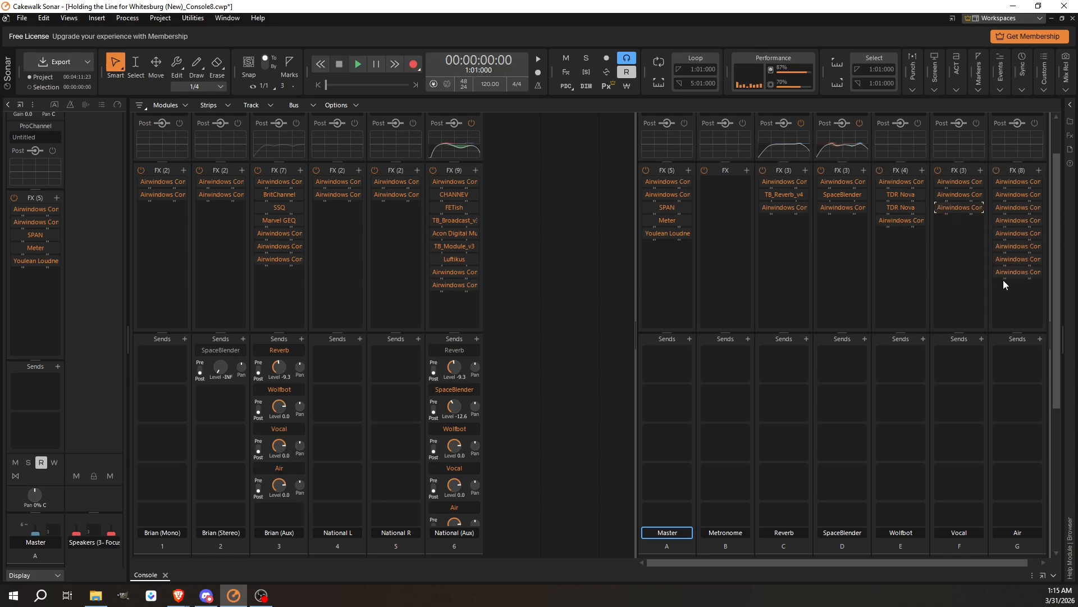
double_click(780, 183)
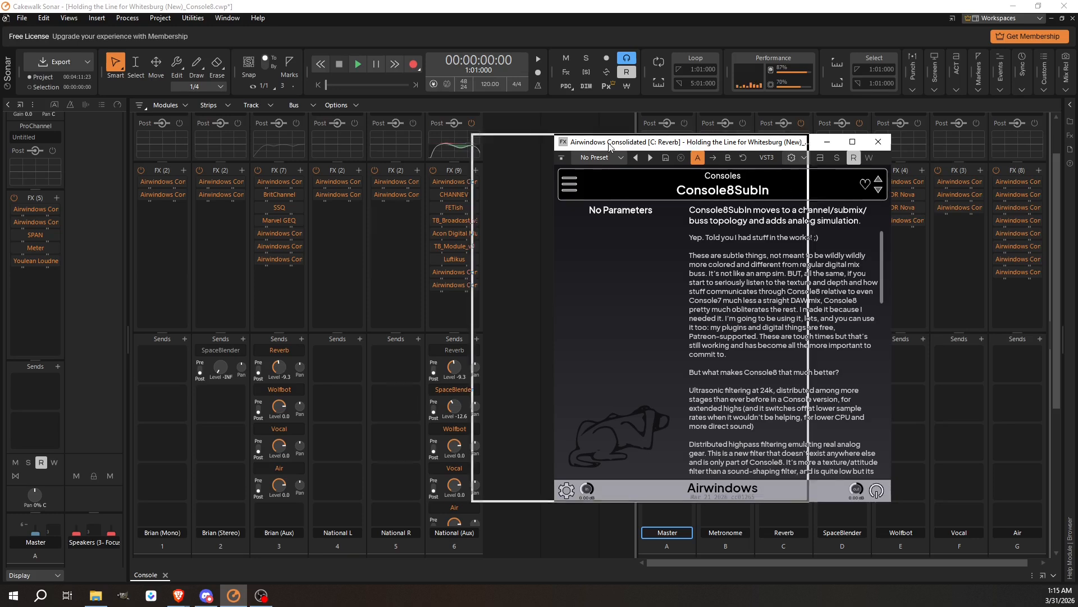
double_click(781, 207)
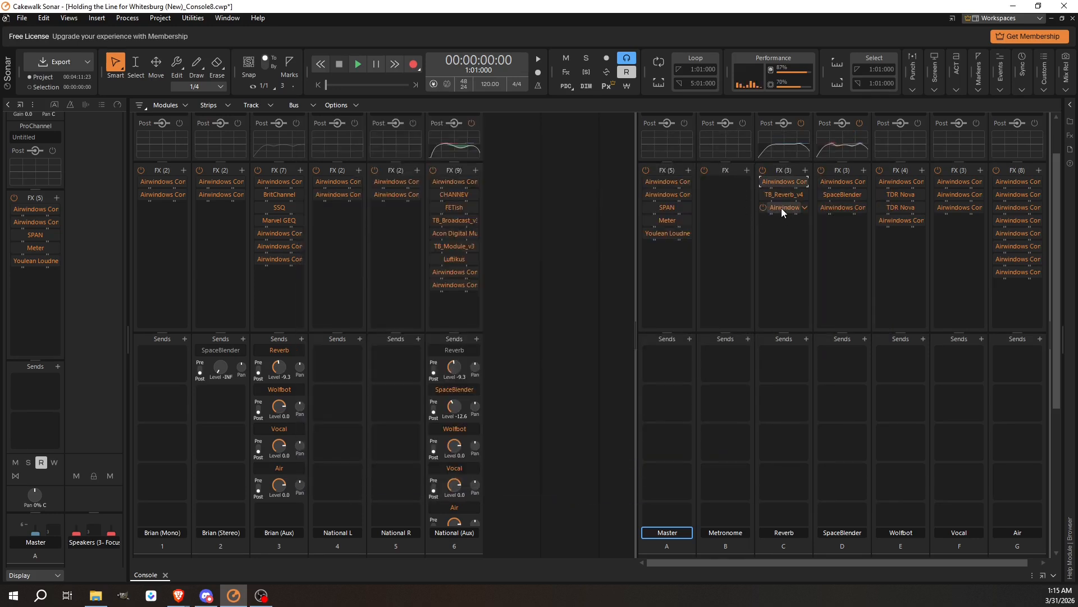
Review the Airwindows plugins on the SpaceBlender and Wolfbot buses' FX racks.
double_click(840, 179)
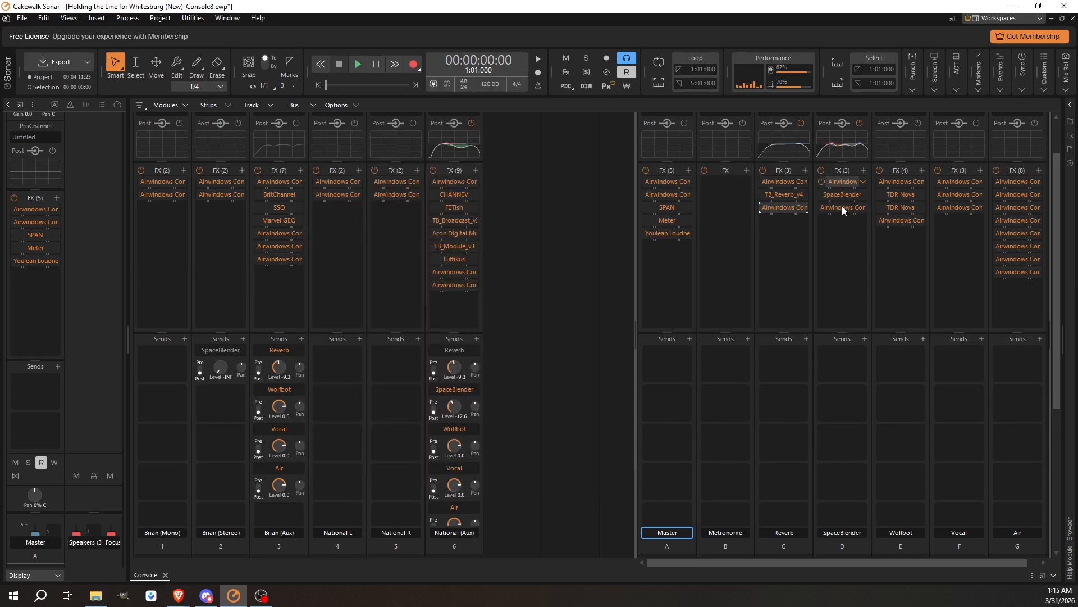
double_click(841, 208)
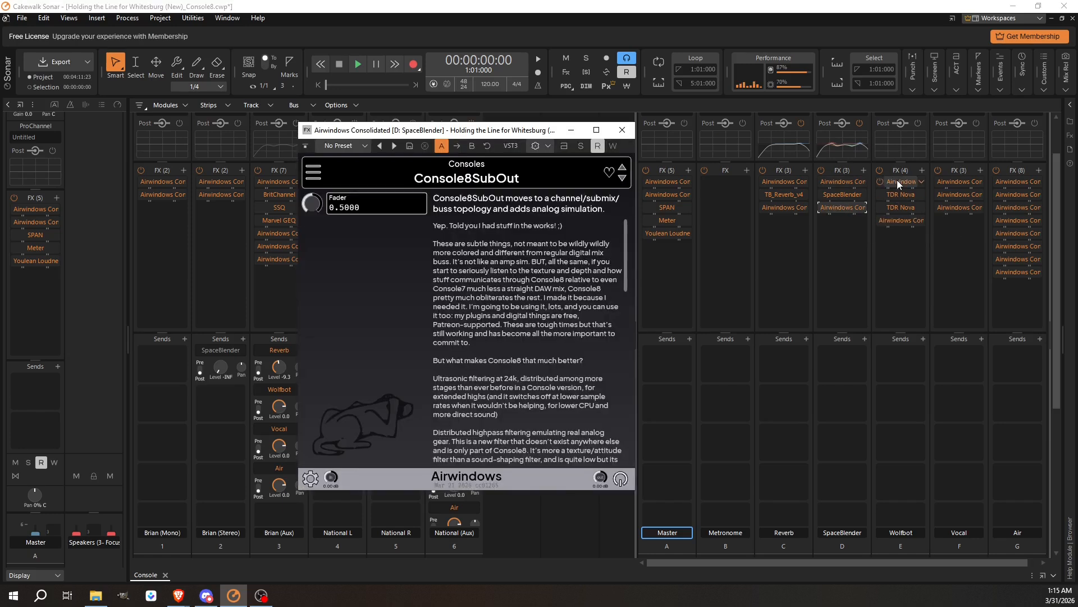
double_click(897, 179)
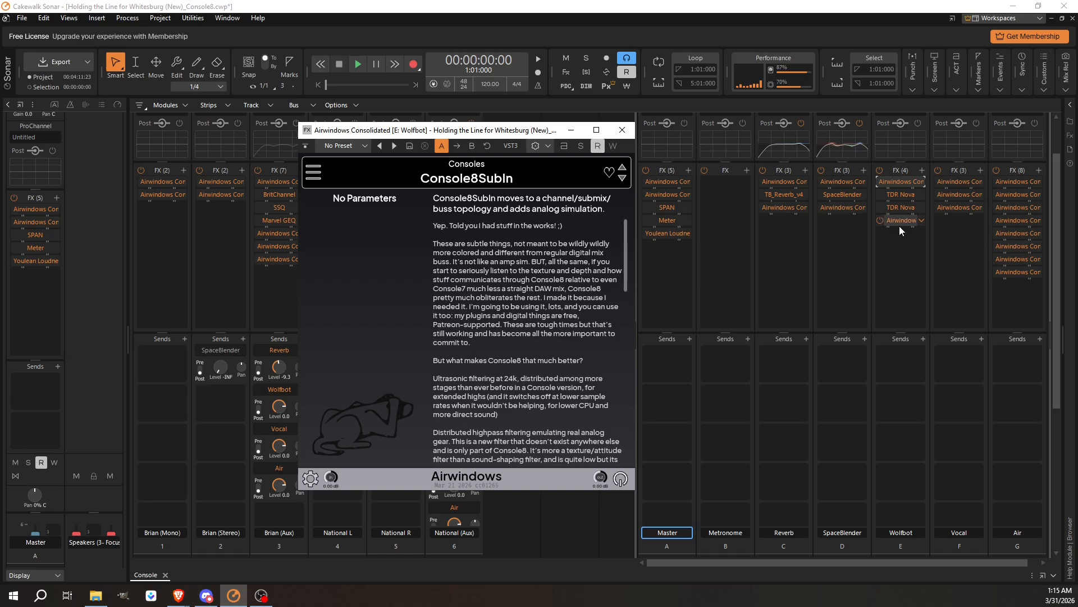
double_click(898, 220)
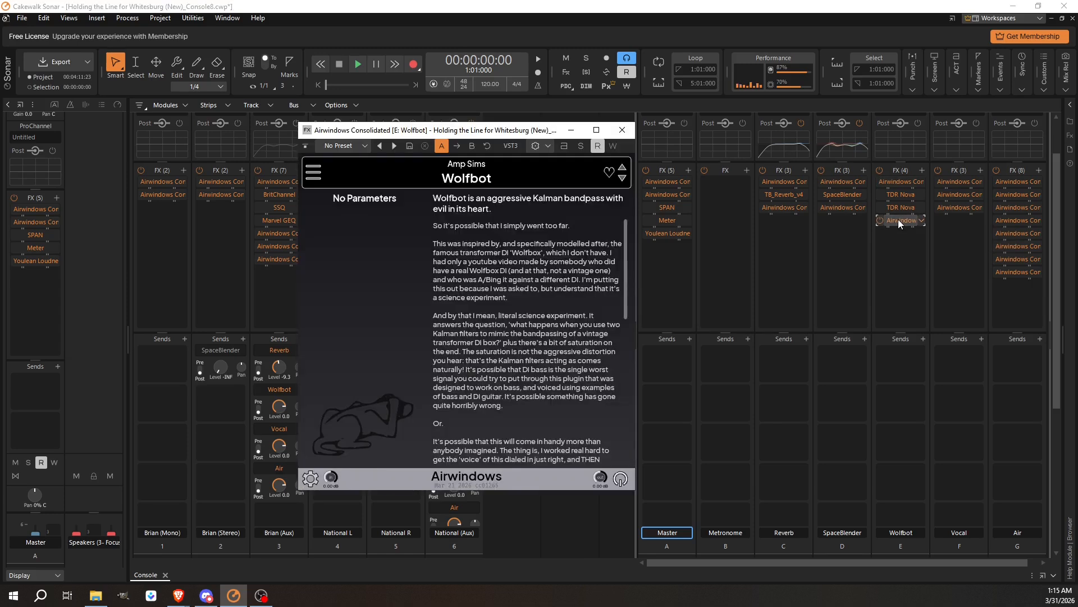
click(896, 239)
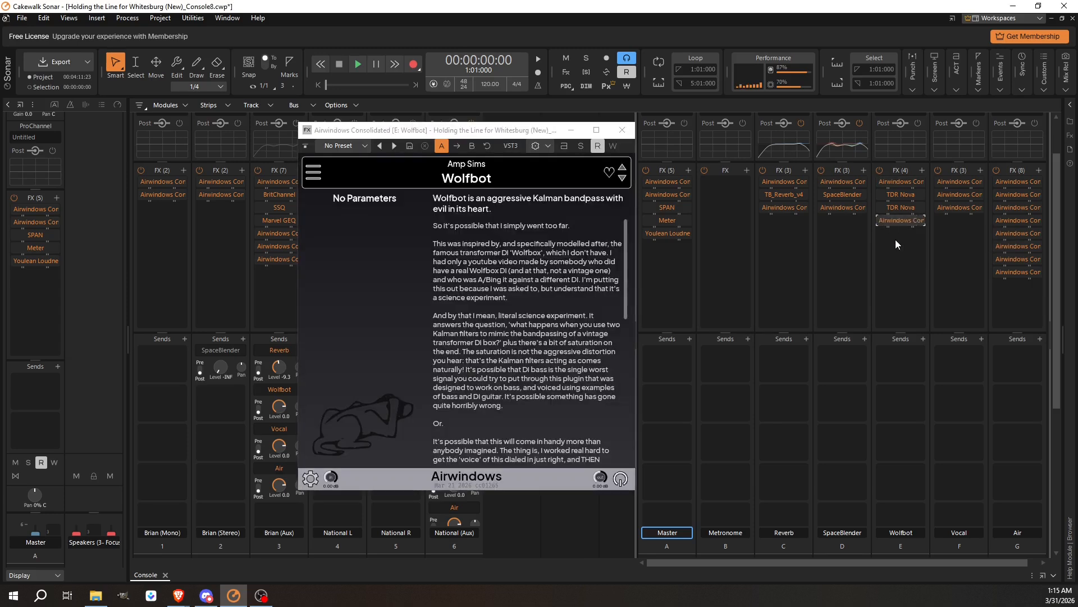
click(622, 130)
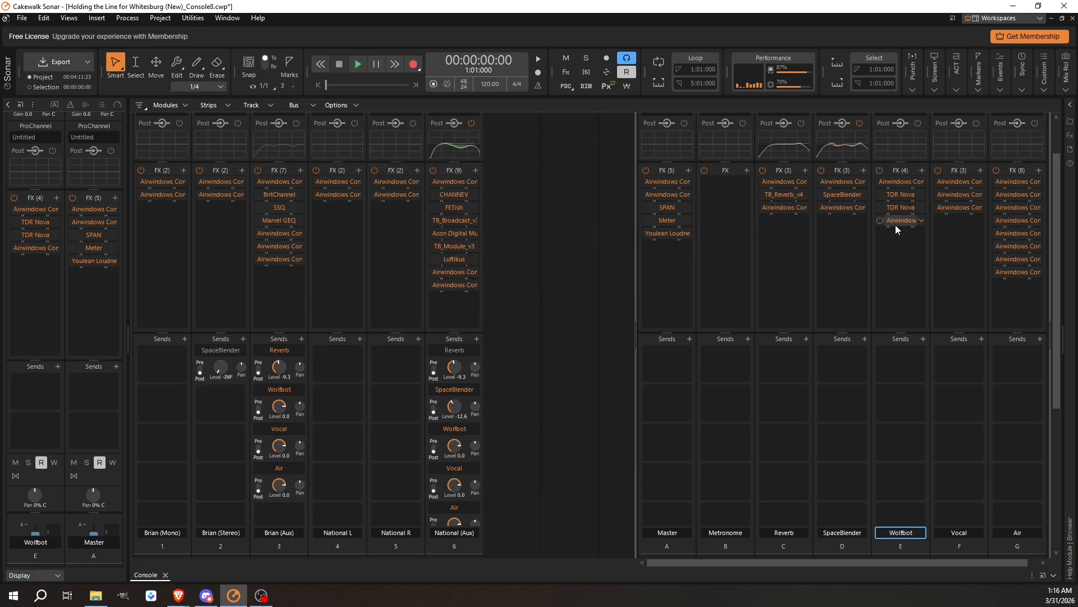
Copy the Console8SubOut plugin to the bottom of the Wolfbot bus rack and open the Wolfbot plugins to check them.
drag(834, 207, 891, 244)
double_click(898, 181)
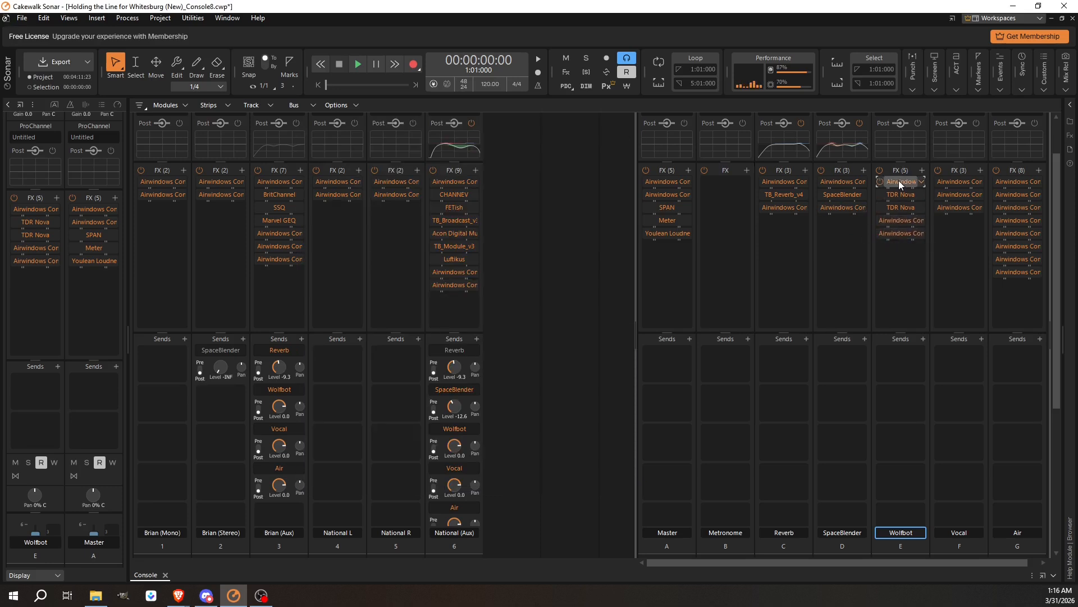
double_click(902, 233)
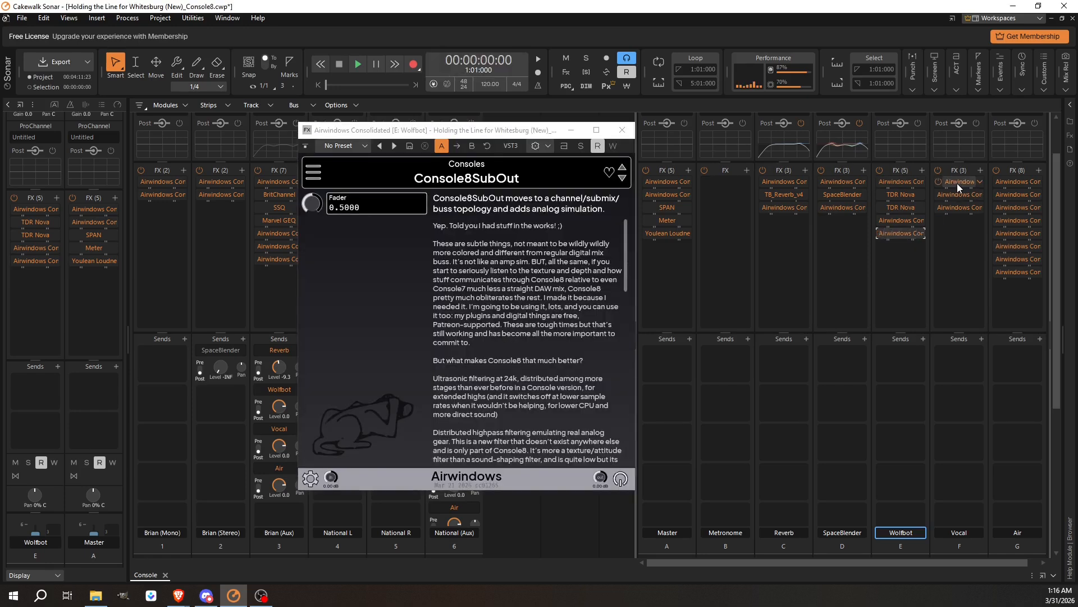
Review the Console8 plugins at the top and bottom of the Vocal and Air bus FX racks.
double_click(957, 183)
double_click(953, 208)
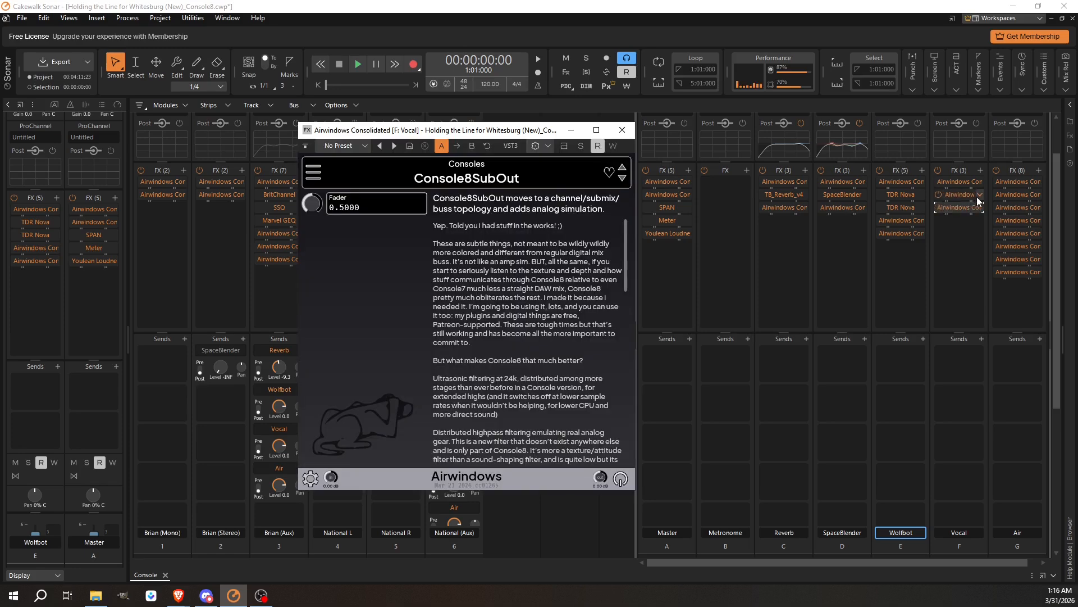
double_click(1019, 180)
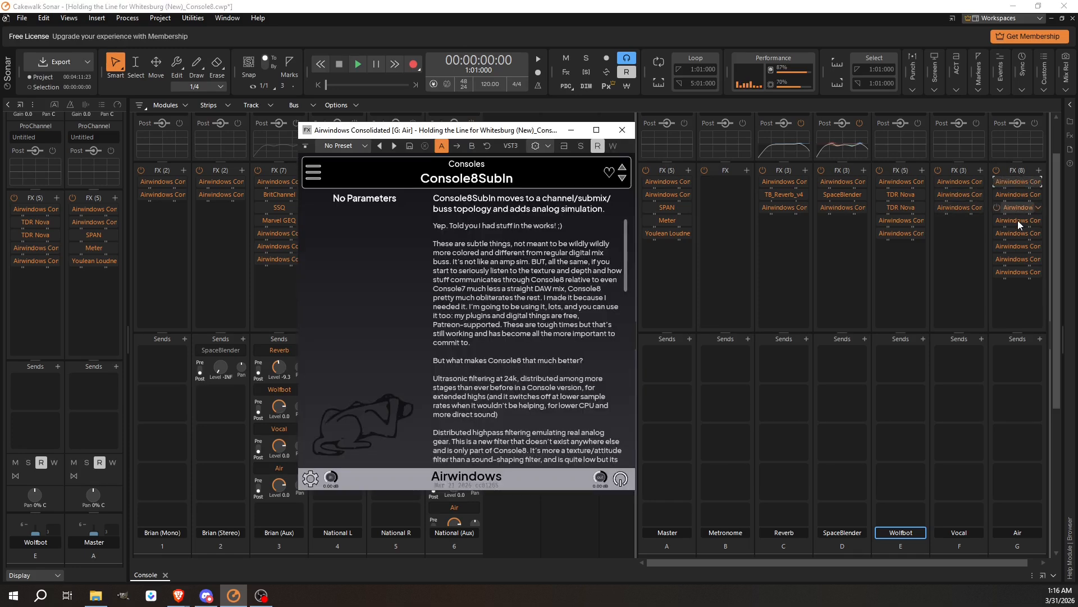
double_click(1013, 272)
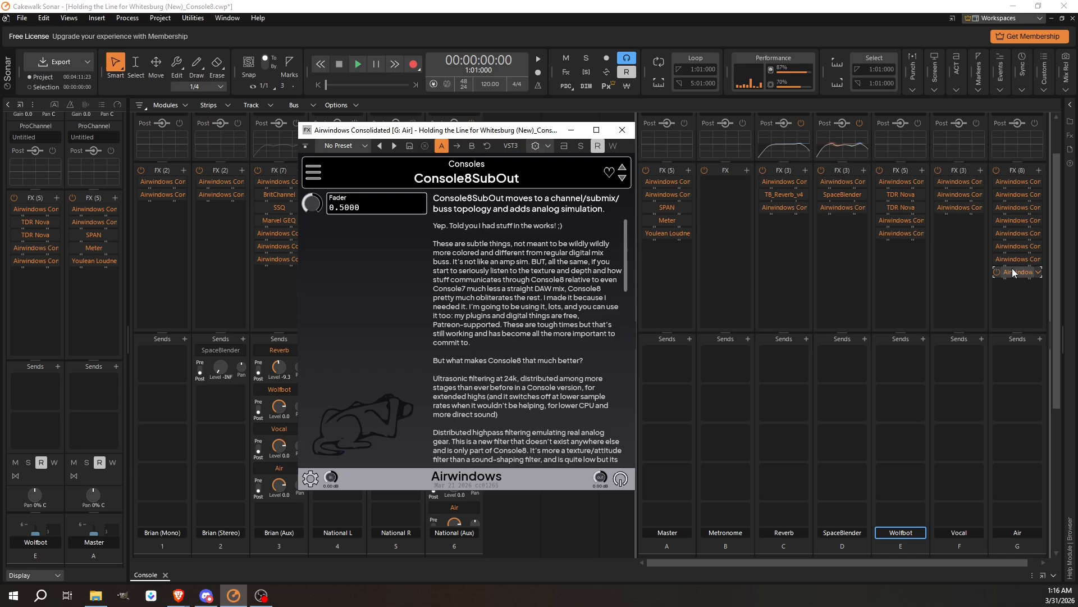
double_click(1012, 257)
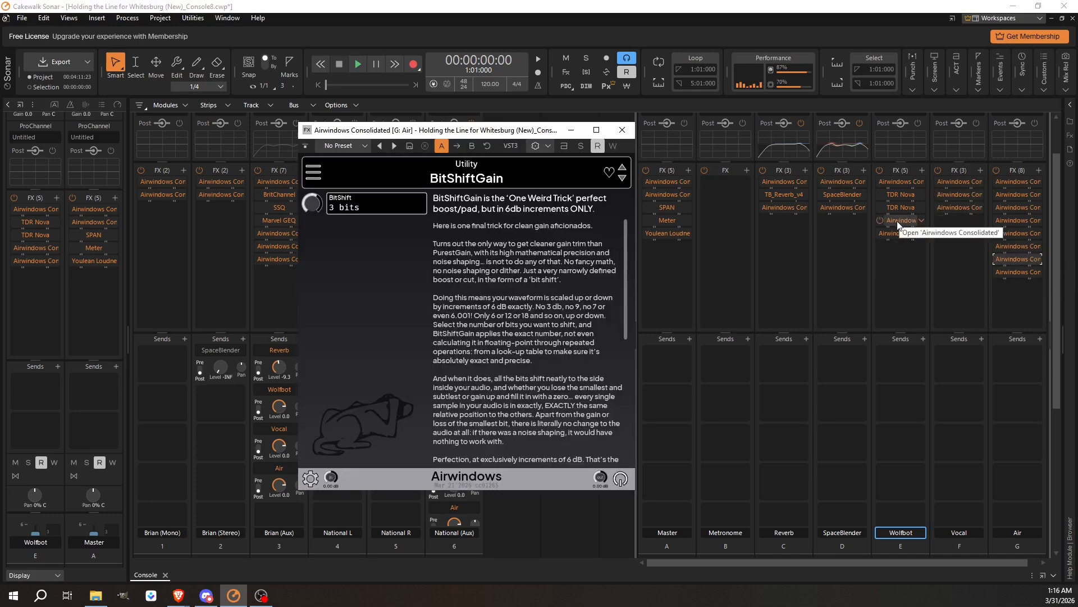
click(622, 130)
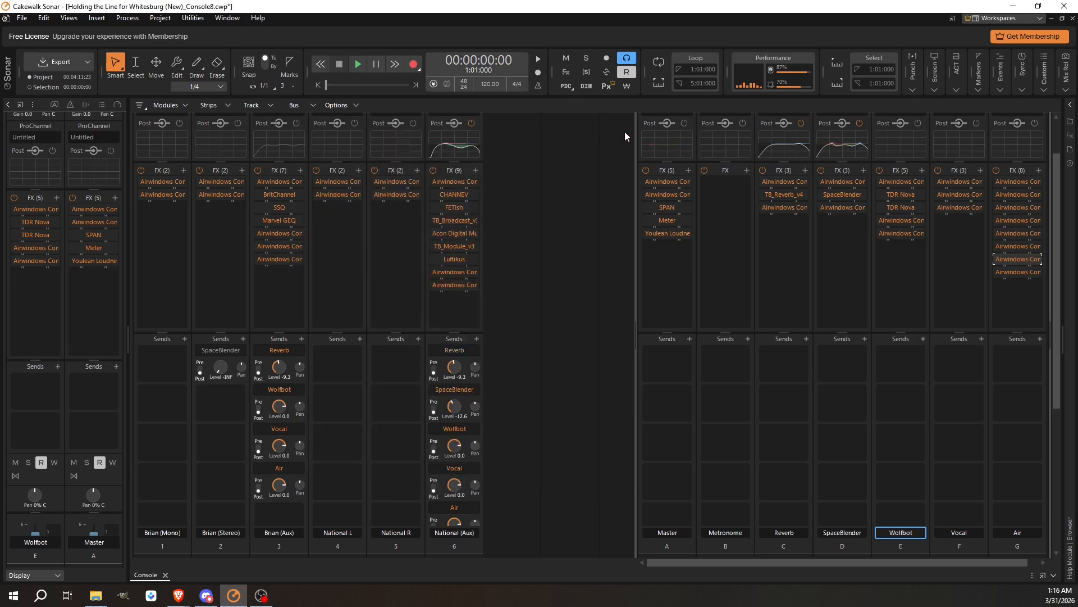
Replace the Master bus's first Airwindows plugin, Console5Buss, with Console8BussIn.
double_click(662, 183)
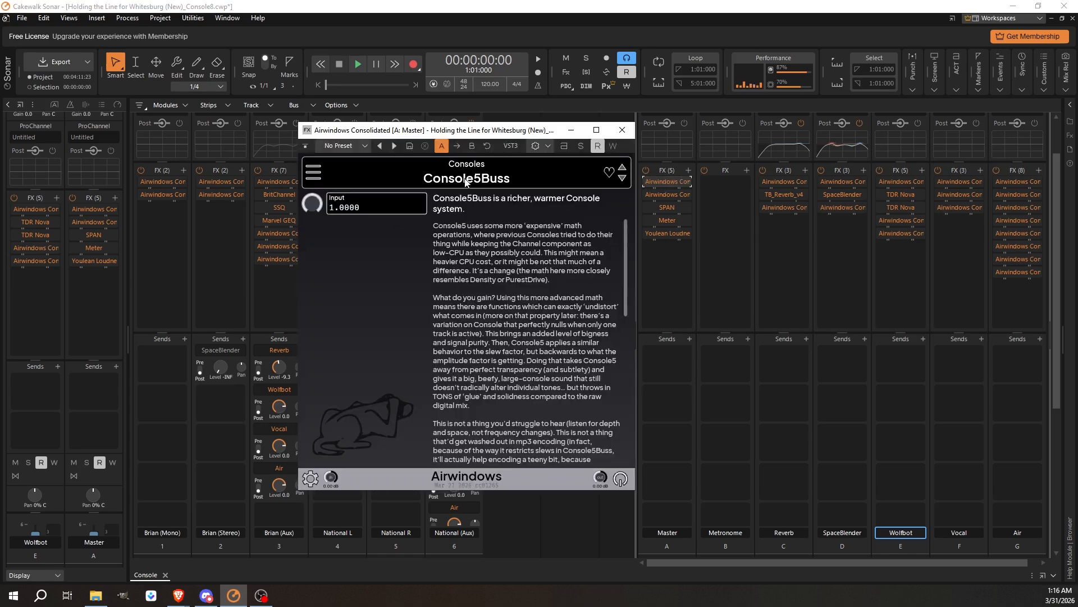
click(313, 171)
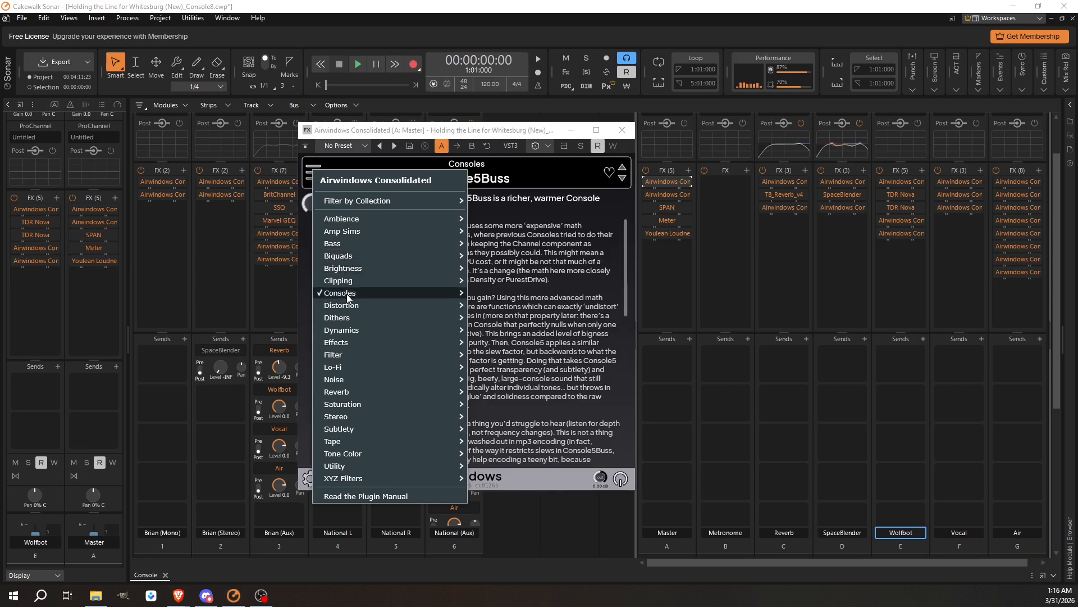
mouse_move(347, 297)
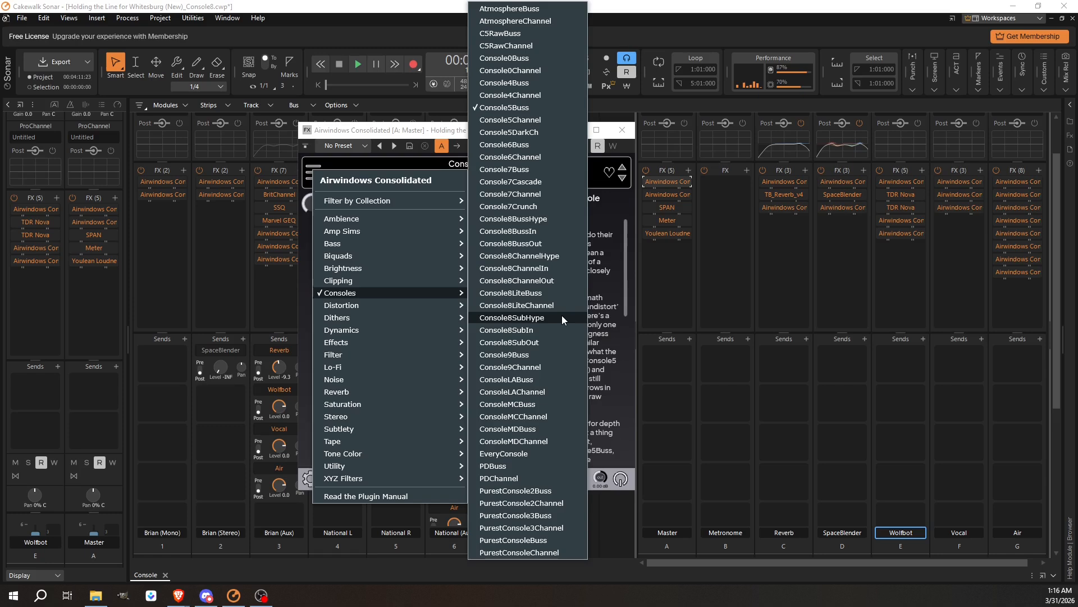
click(544, 228)
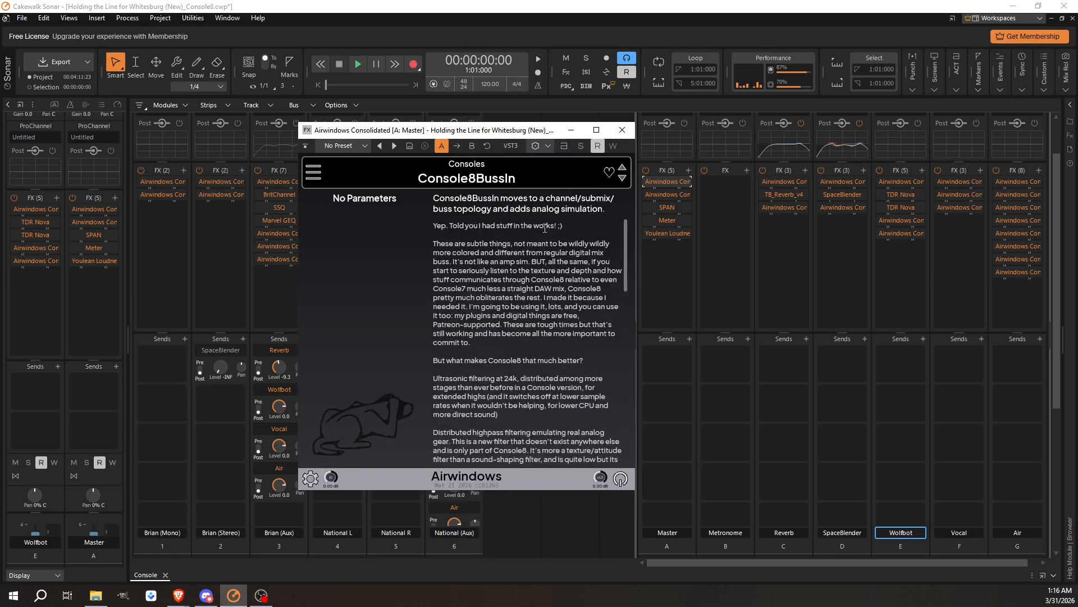
click(625, 130)
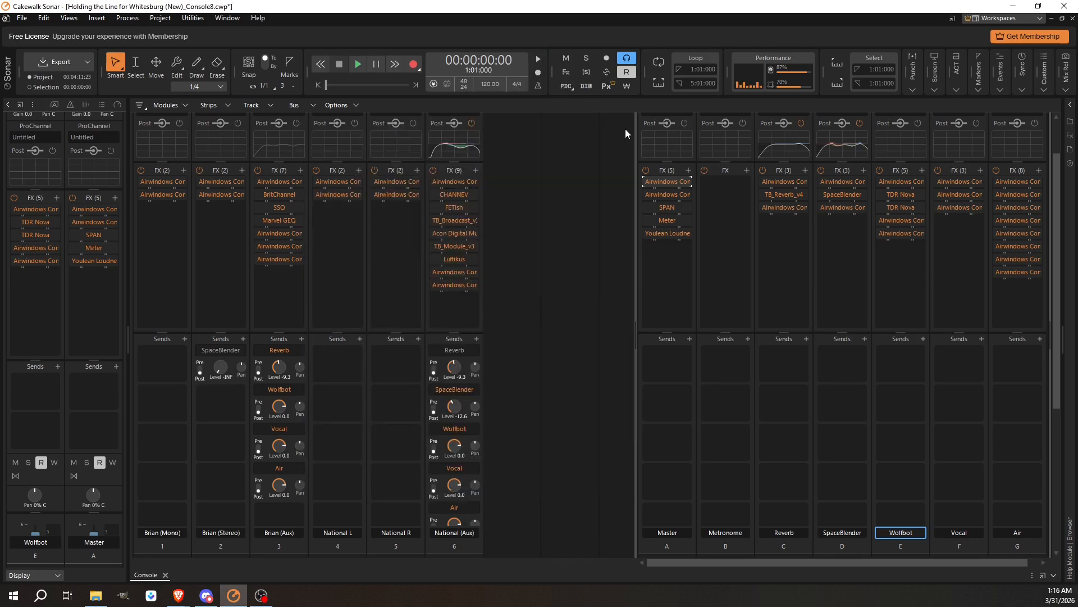
Switch the Master bus's second Airwindows plugin from Dark to Console8BussOut.
double_click(668, 195)
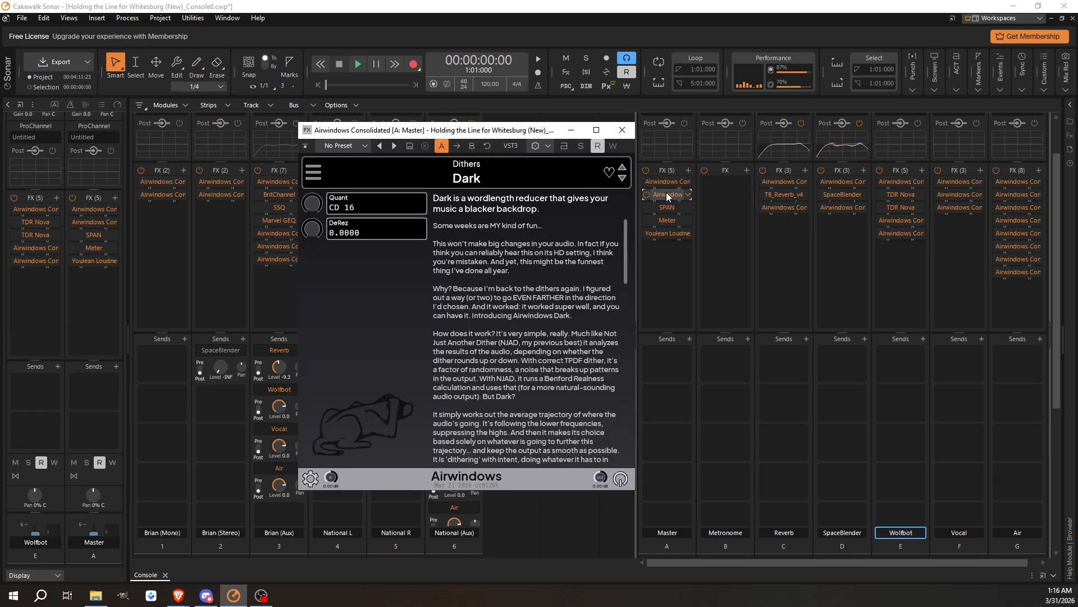
click(317, 176)
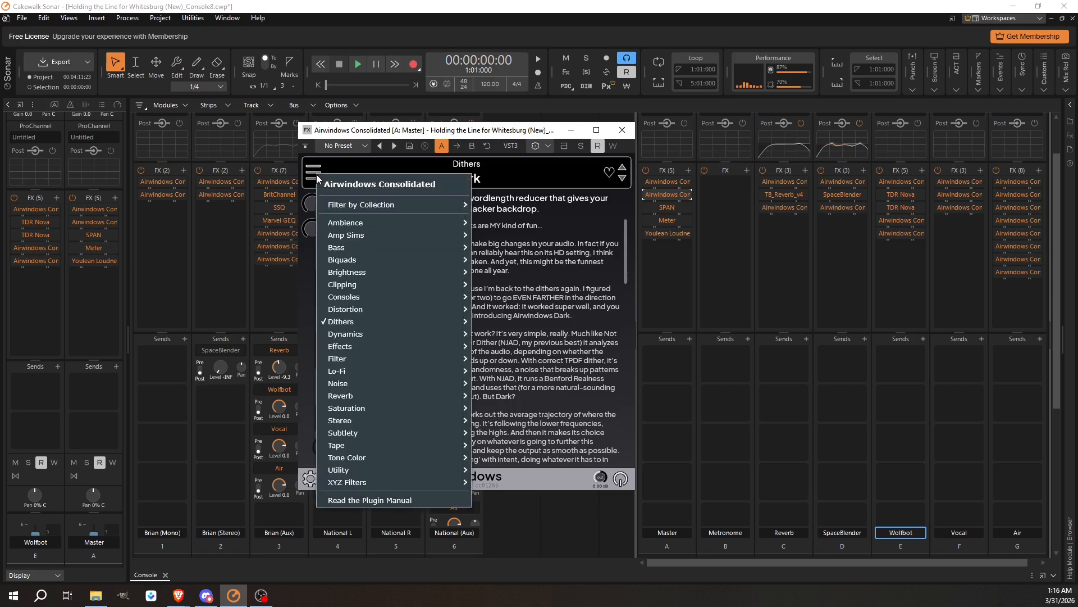
mouse_move(368, 325)
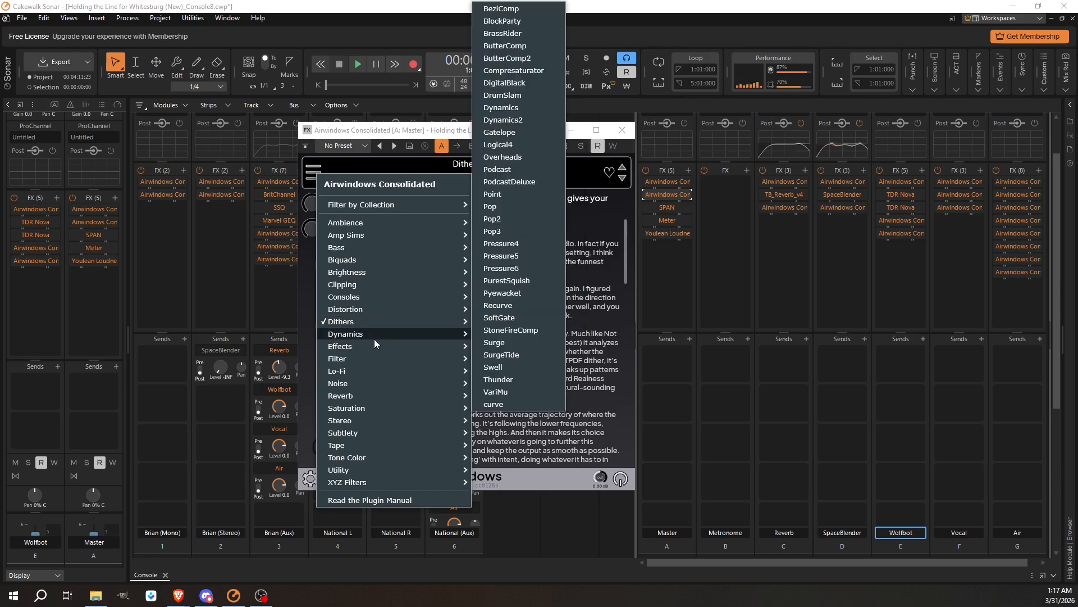
mouse_move(375, 295)
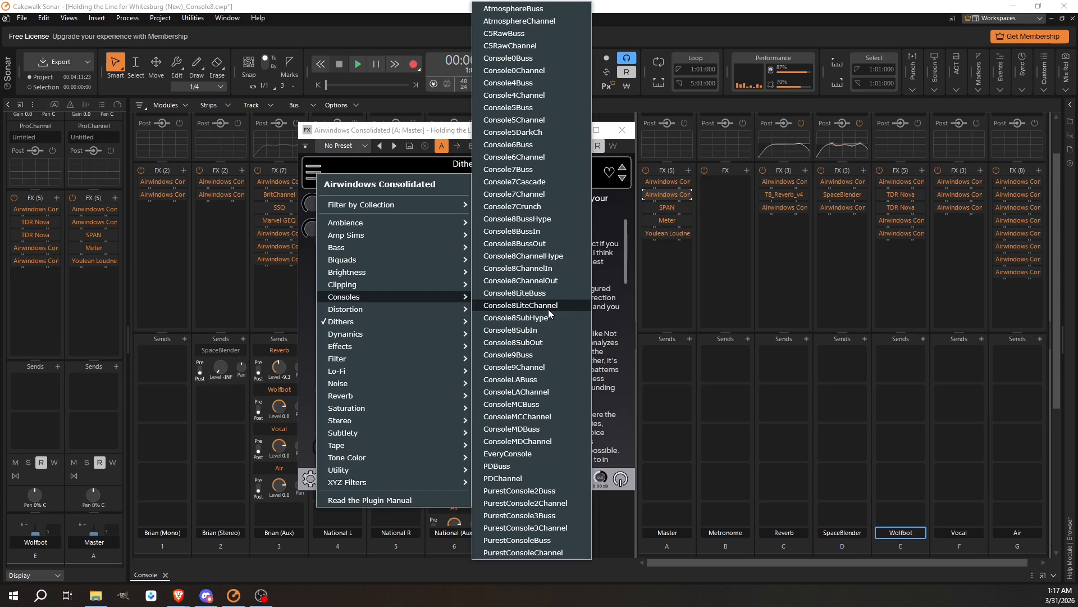
click(548, 244)
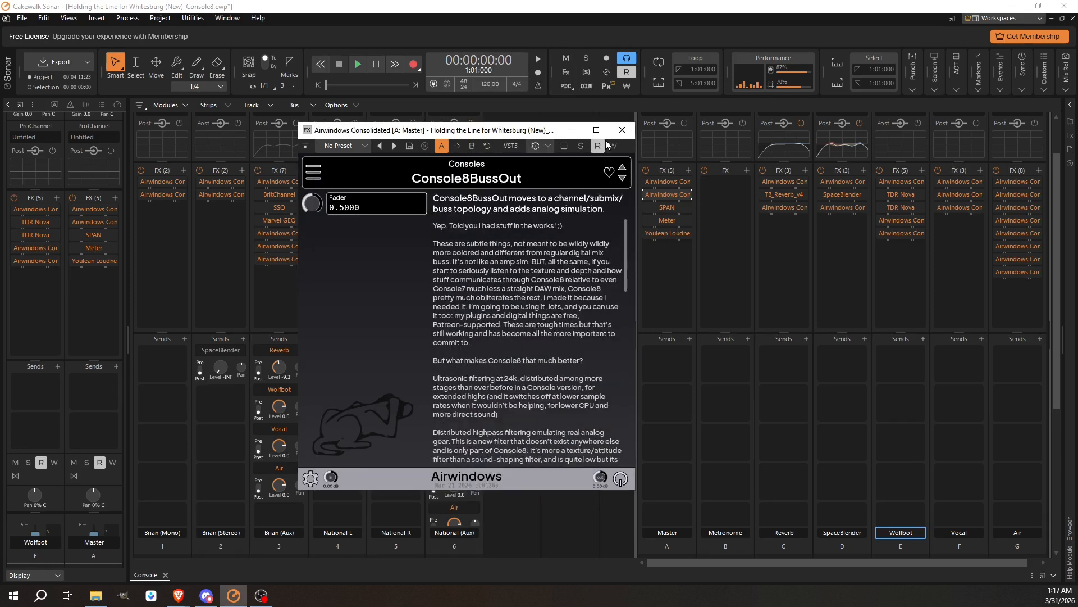
click(621, 130)
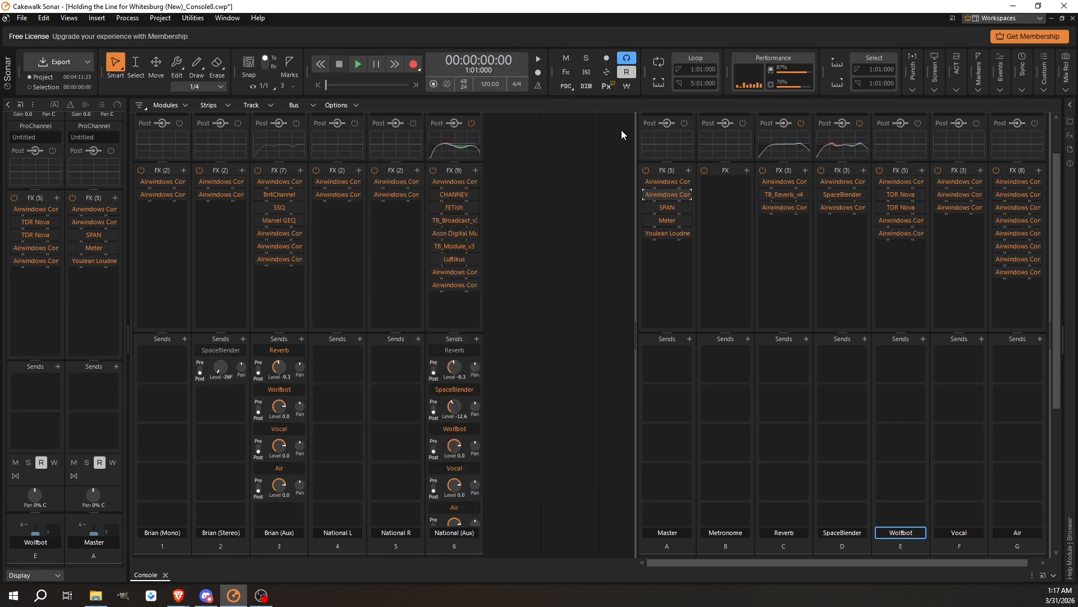
Check the Console8BussIn and Console8BussOut plugins on the Master bus.
double_click(665, 182)
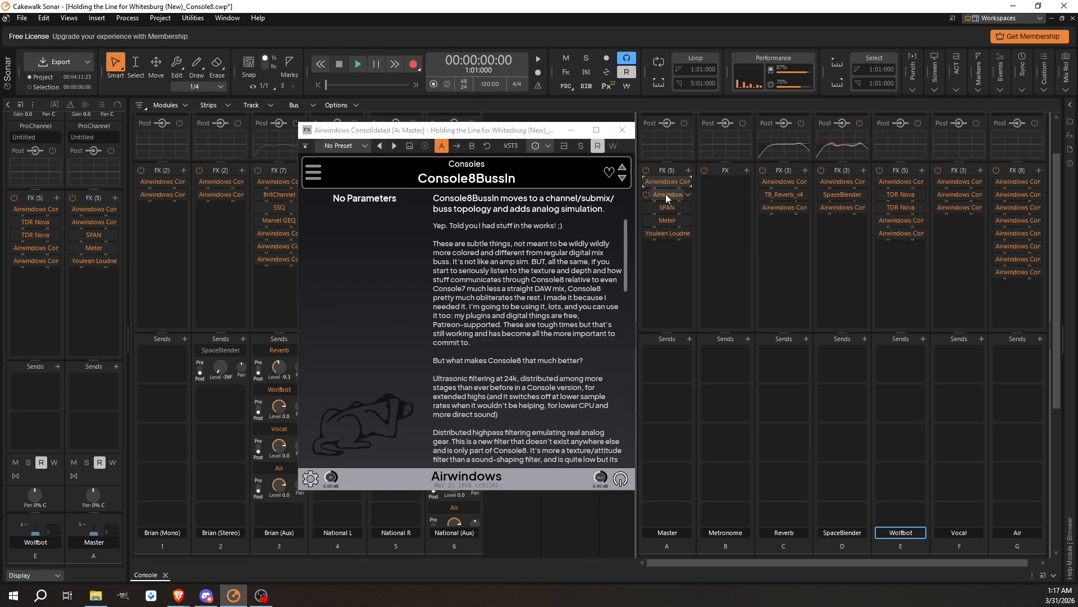
double_click(666, 194)
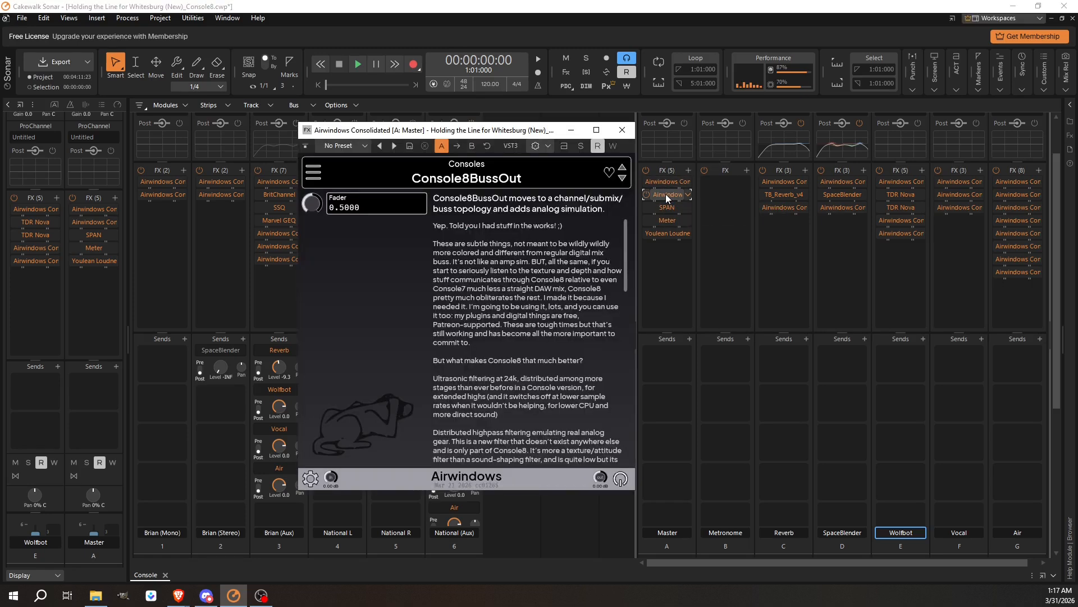
click(617, 130)
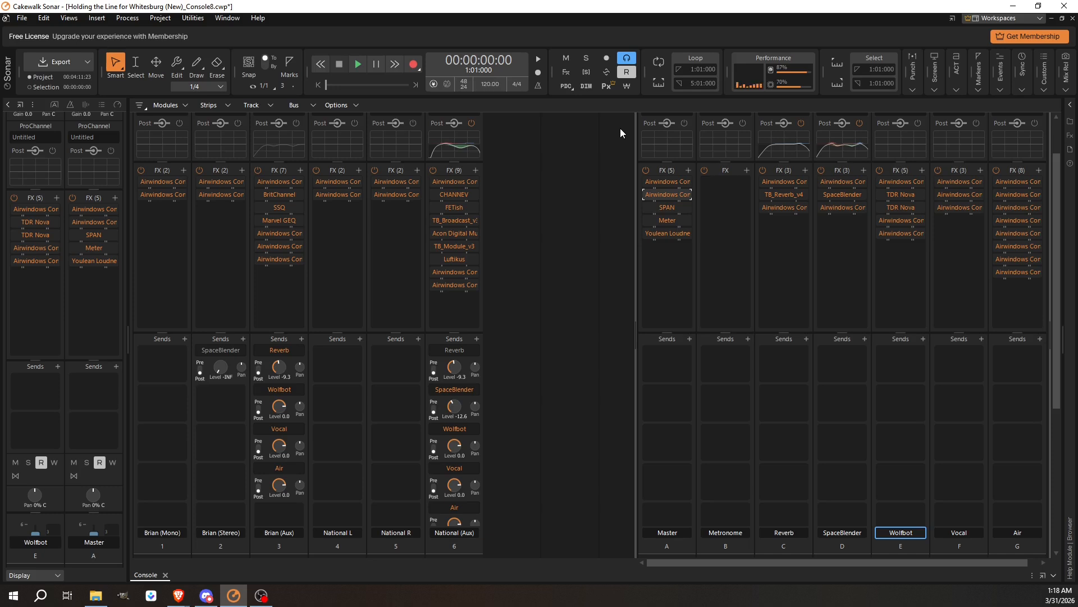
Inspect the Brian (Mono) track's first Airwindows plugin and its Consoles plugin selection.
double_click(158, 184)
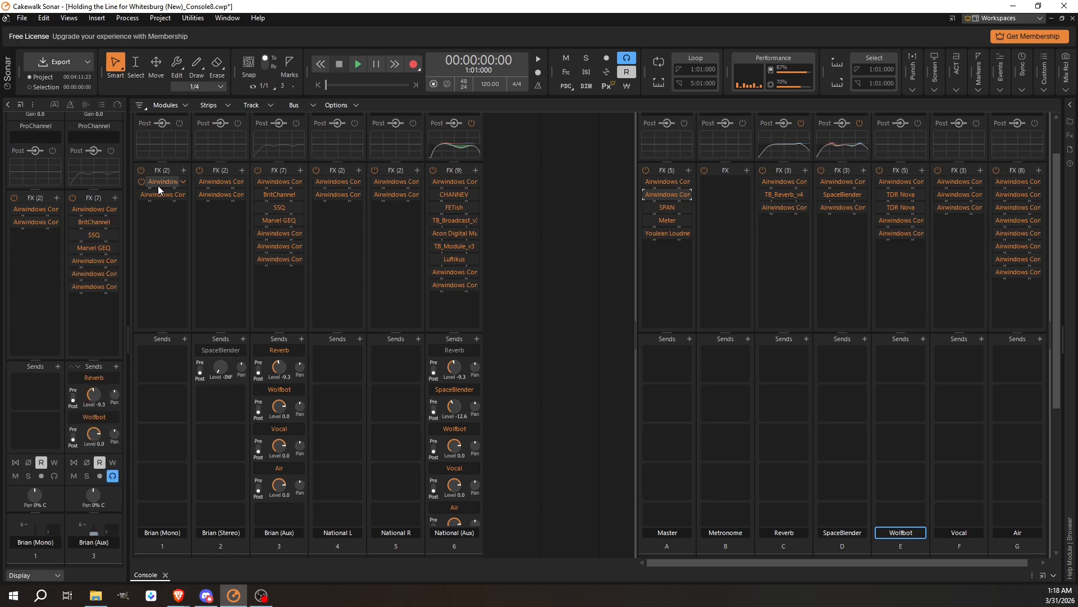
click(312, 171)
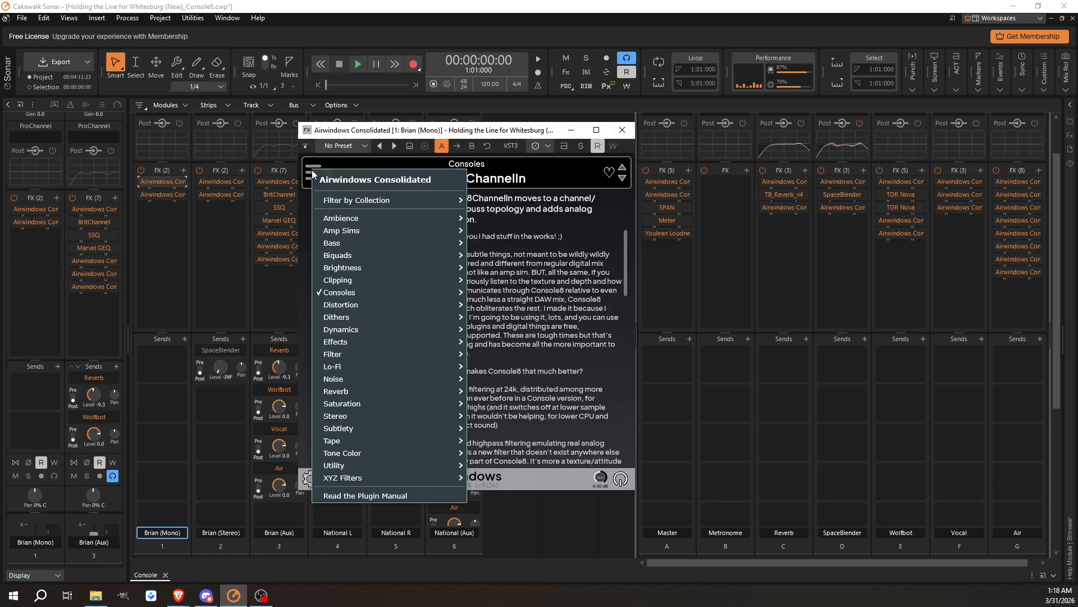
mouse_move(388, 292)
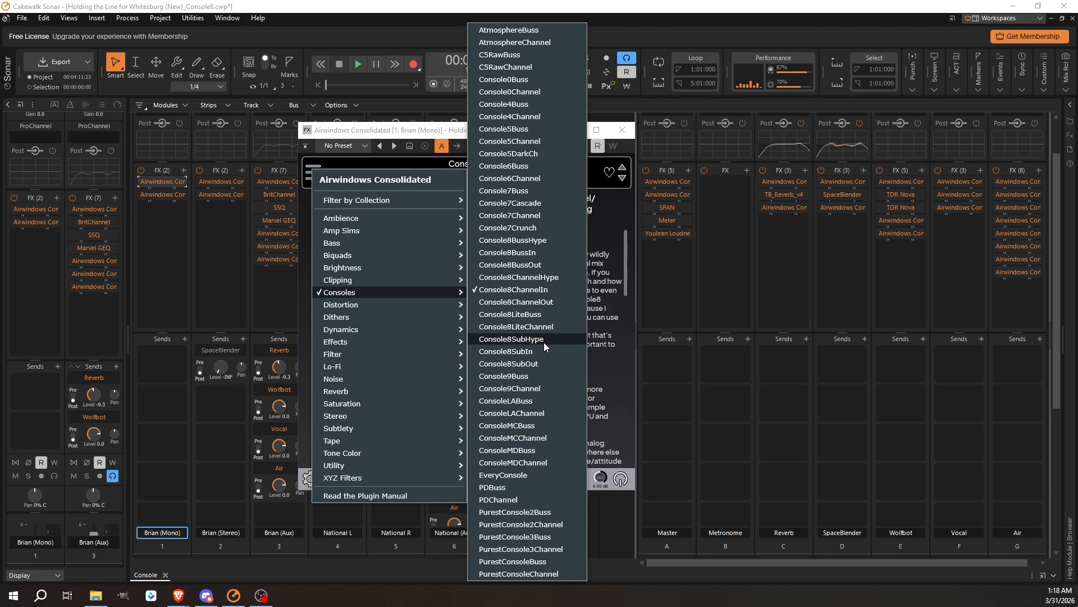
click(617, 210)
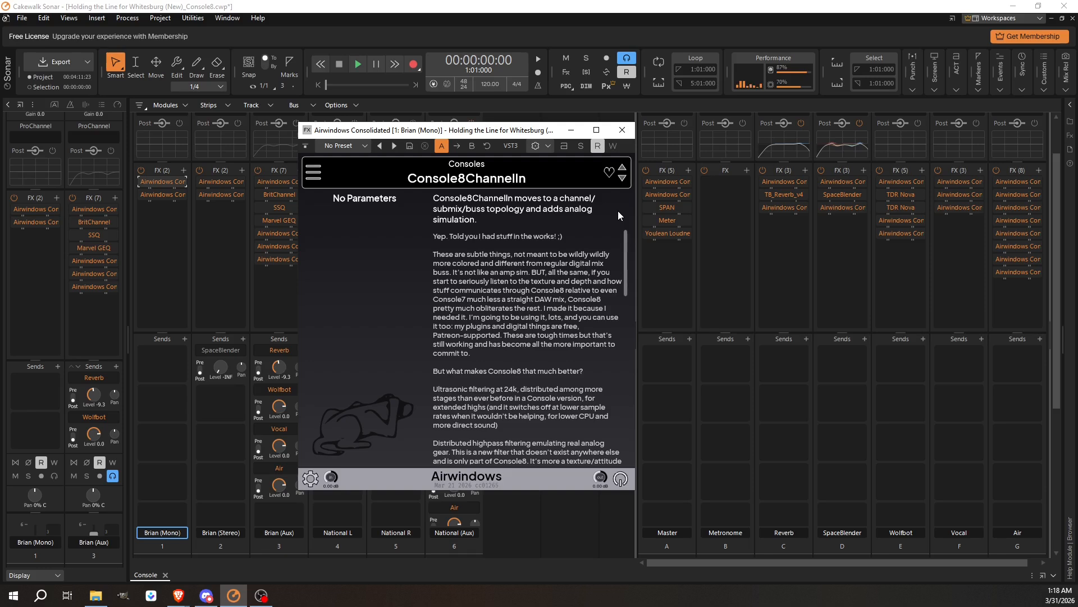
click(625, 130)
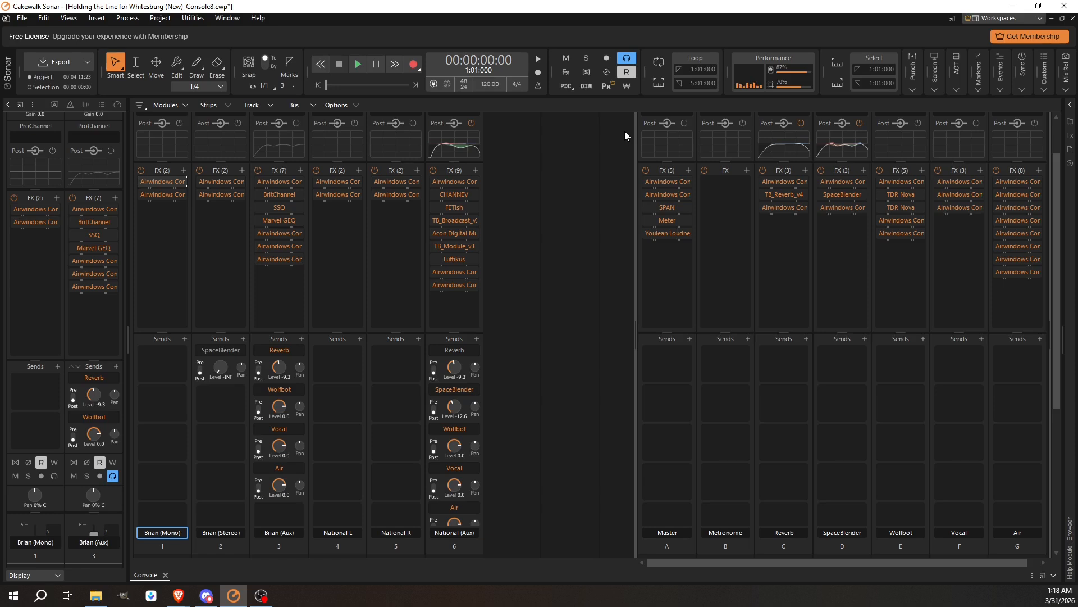